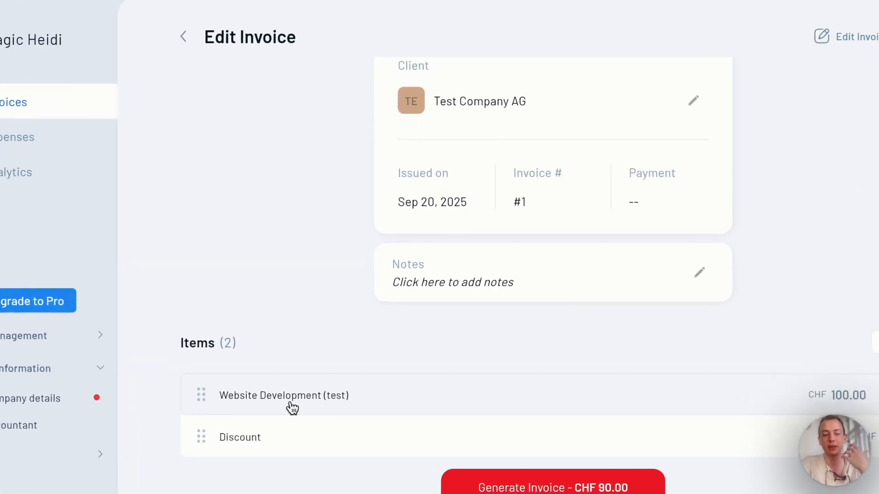
# - Remove the title line from the "Website Development (test)" item so its description is only "Design, development and hosting"
pyautogui.click(320, 375)
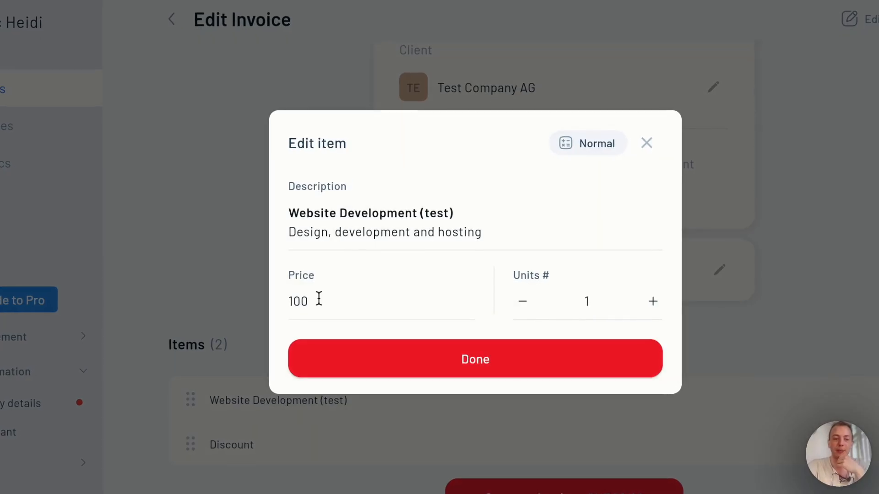
pyautogui.moveTo(291, 236); pyautogui.dragTo(290, 213)
pyautogui.press('BackSpace')
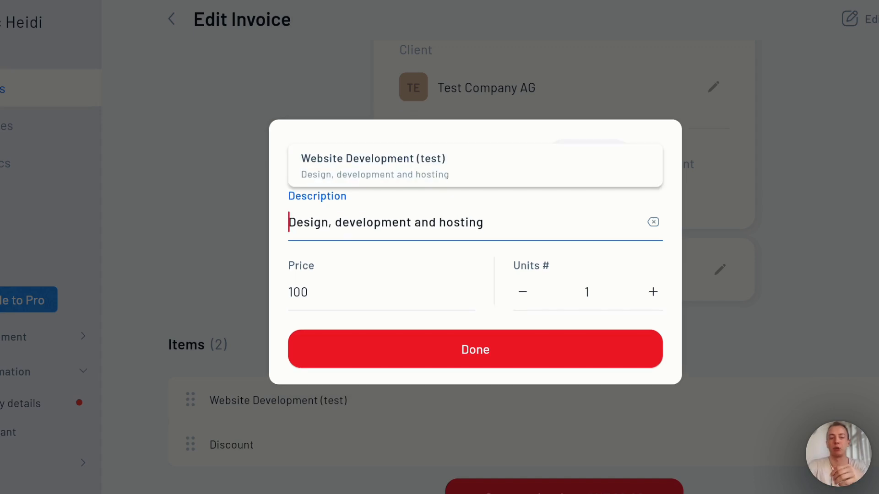
pyautogui.click(461, 352)
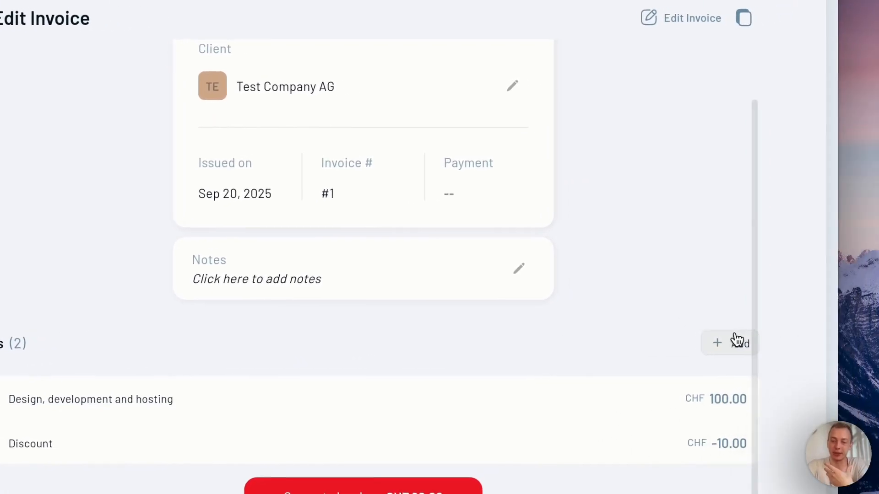
# - Add a "Consulting Work" item with 0 units and no price, and move it above all other invoice items
pyautogui.click(731, 340)
pyautogui.click(365, 247)
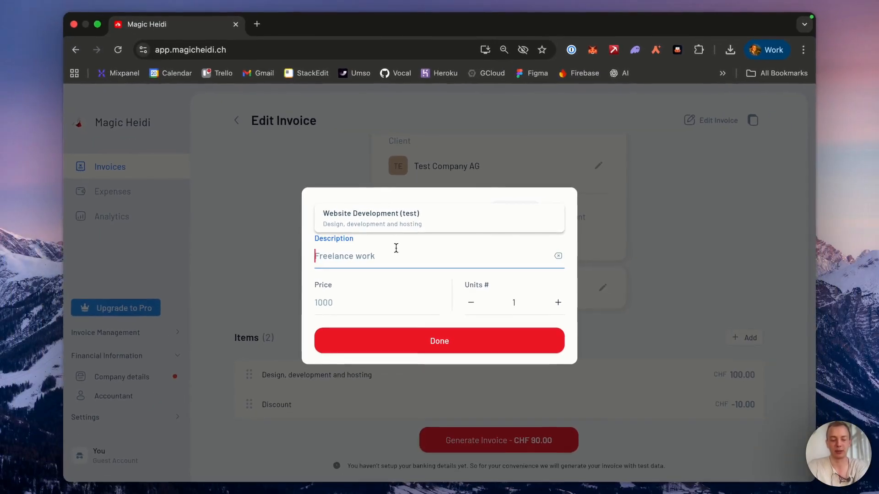
pyautogui.write('Consulting Work')
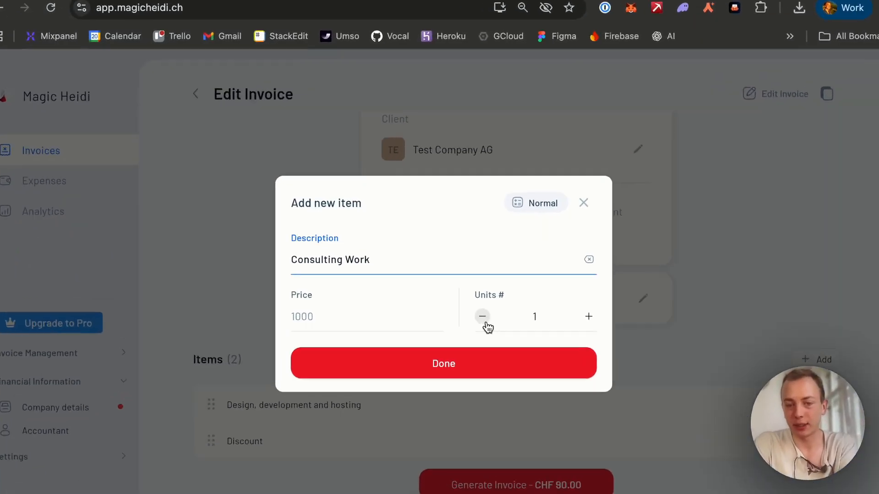
pyautogui.click(470, 302)
pyautogui.click(380, 304)
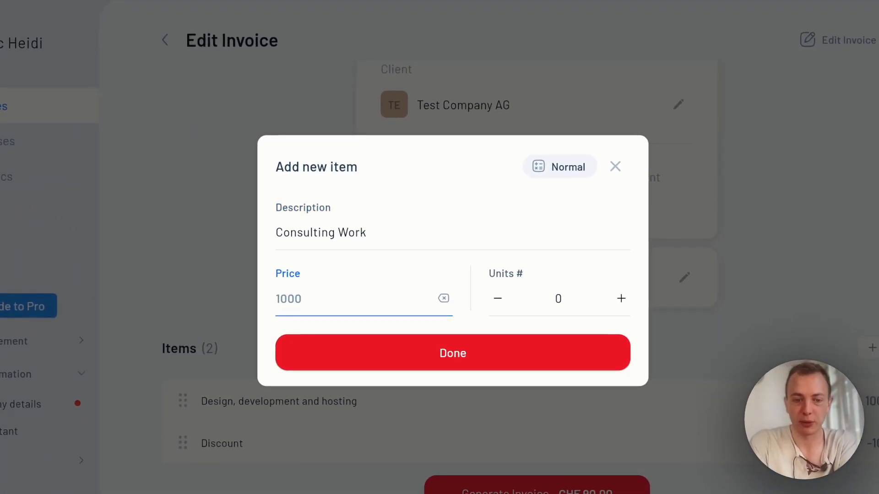
pyautogui.click(385, 364)
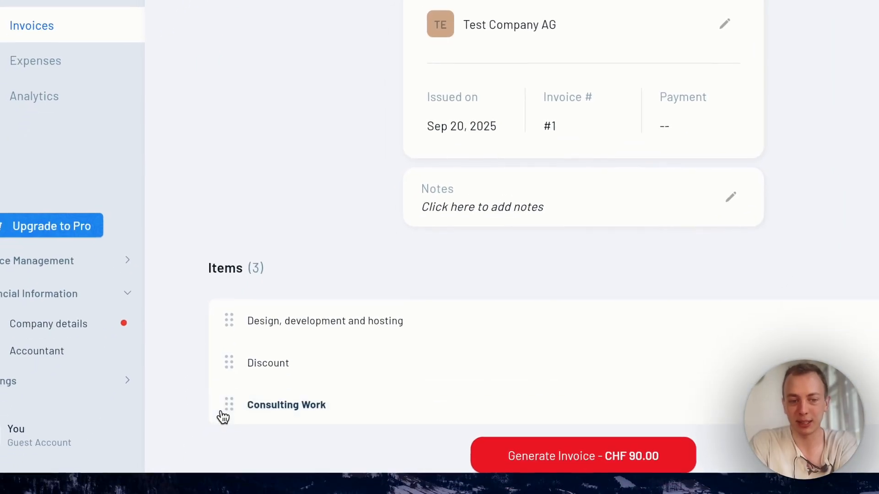
pyautogui.moveTo(173, 492); pyautogui.dragTo(175, 409)
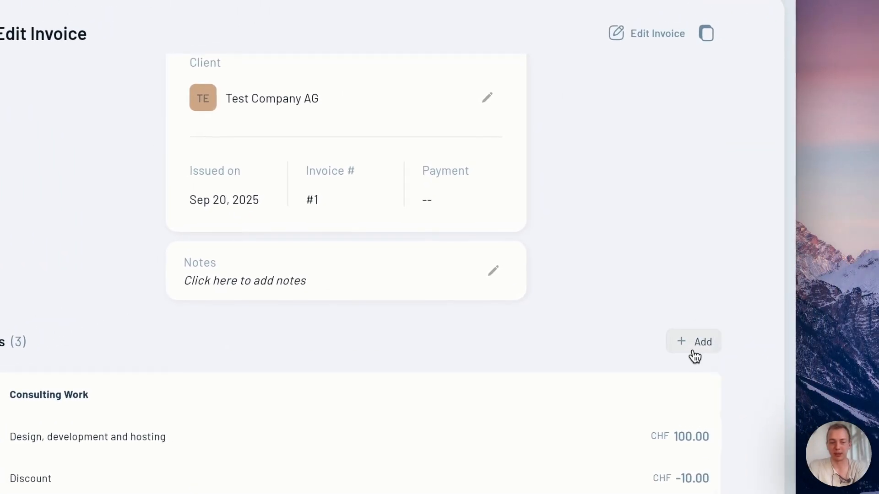
# - Add a "Brainstorming" item priced at 100 and place it directly above the Discount item
pyautogui.click(694, 351)
pyautogui.click(137, 223)
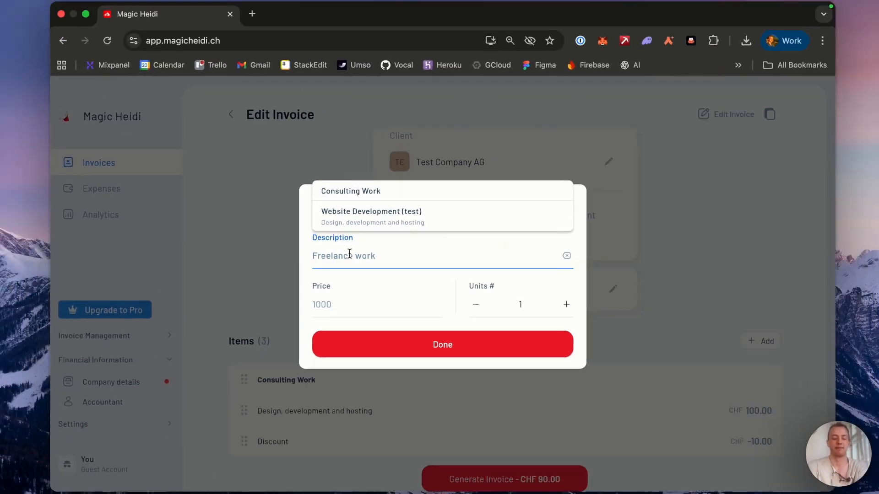
pyautogui.write('Br')
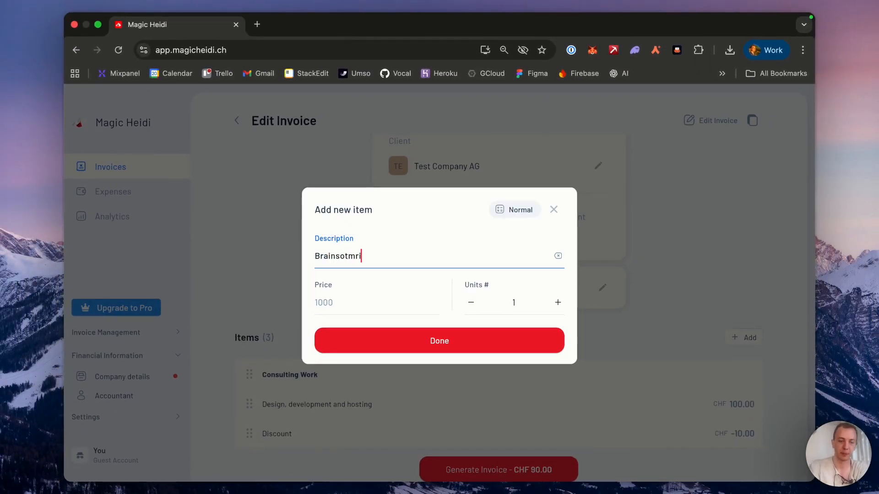
pyautogui.write('ainstorming')
pyautogui.click(345, 302)
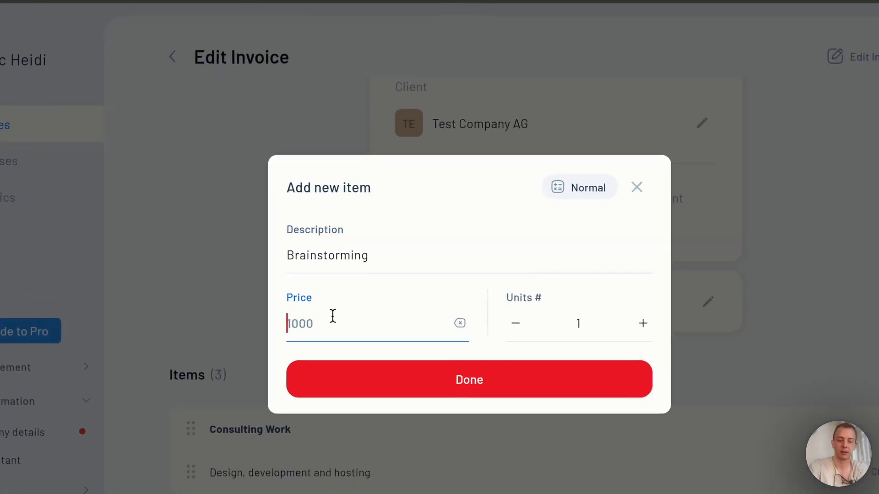
pyautogui.write('100')
pyautogui.click(407, 379)
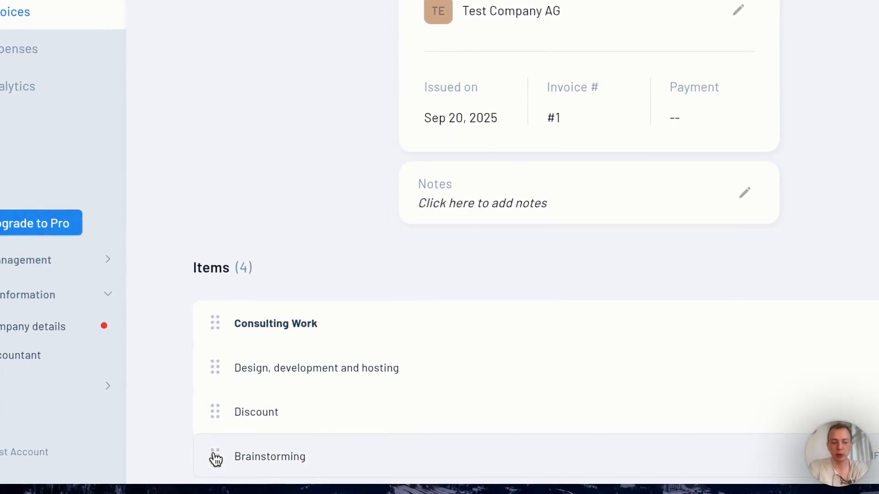
pyautogui.moveTo(216, 457); pyautogui.dragTo(214, 355)
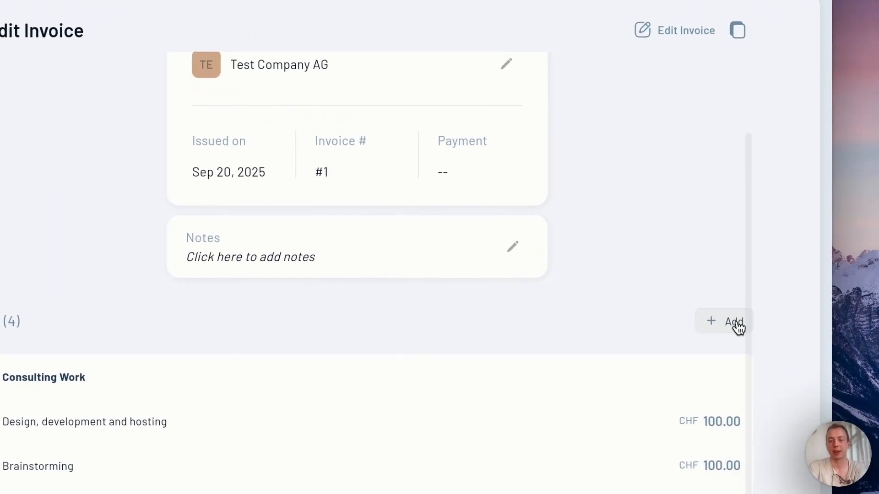
# - Add a spacer item with no description, price 0 and 0 units, and place it directly above Discount
pyautogui.click(858, 284)
pyautogui.click(302, 302)
pyautogui.write('0')
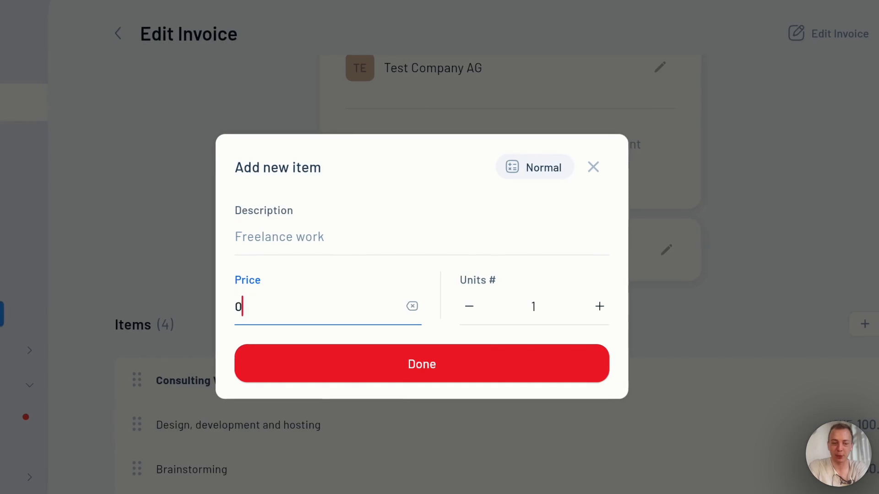
pyautogui.click(320, 235)
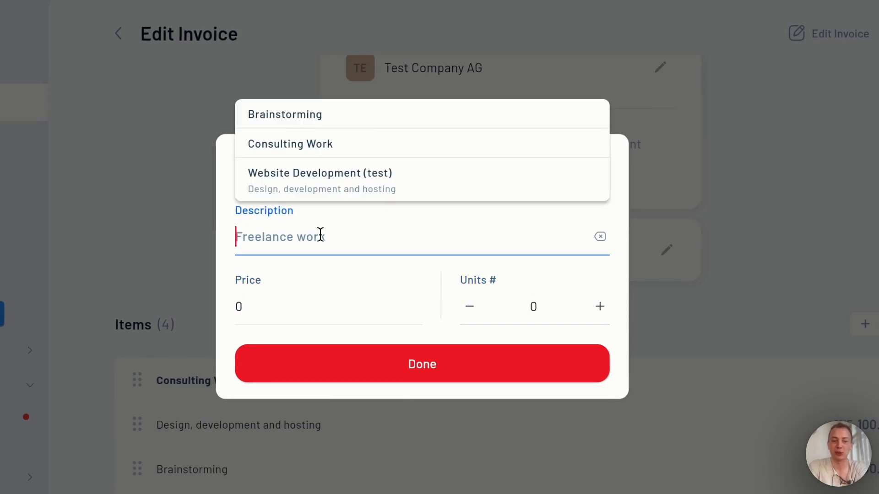
pyautogui.click(225, 255)
pyautogui.click(308, 377)
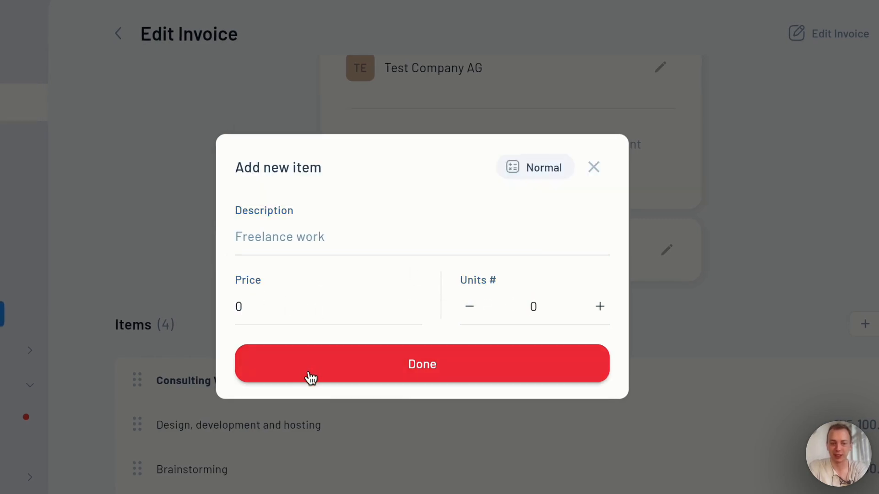
pyautogui.click(290, 354)
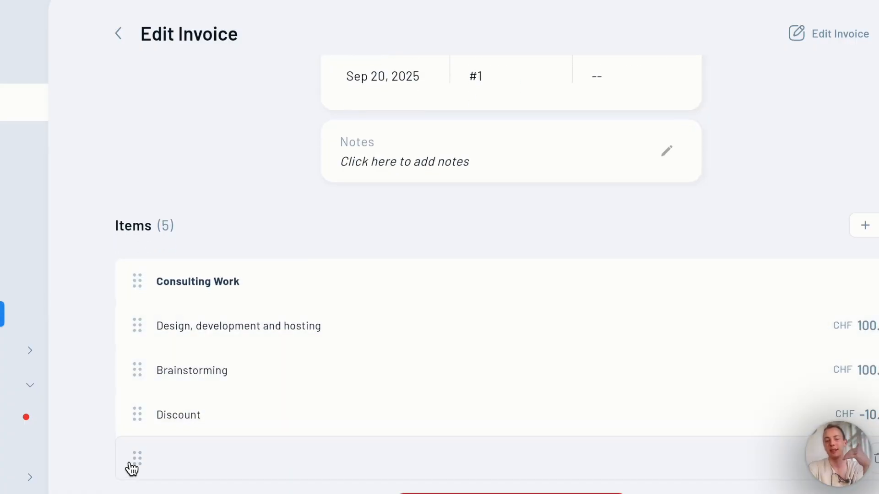
pyautogui.moveTo(132, 467); pyautogui.dragTo(133, 419)
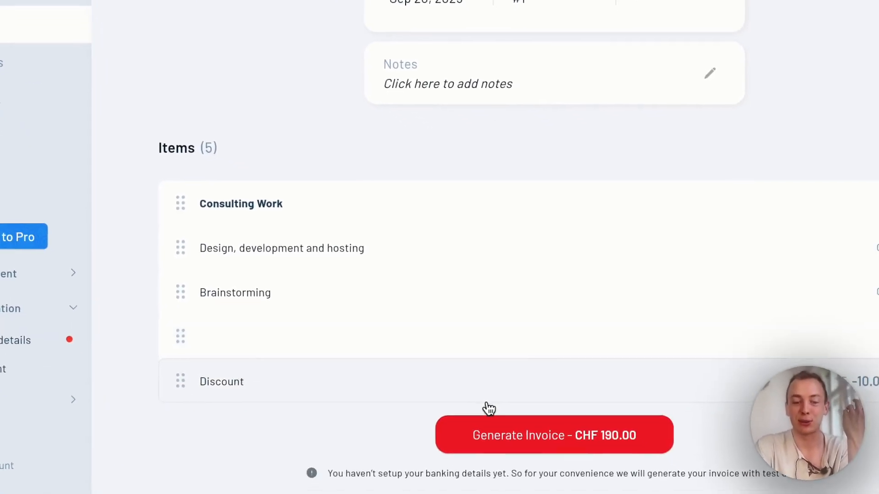
# - Generate the invoice and check the item table in the generated document
pyautogui.click(487, 431)
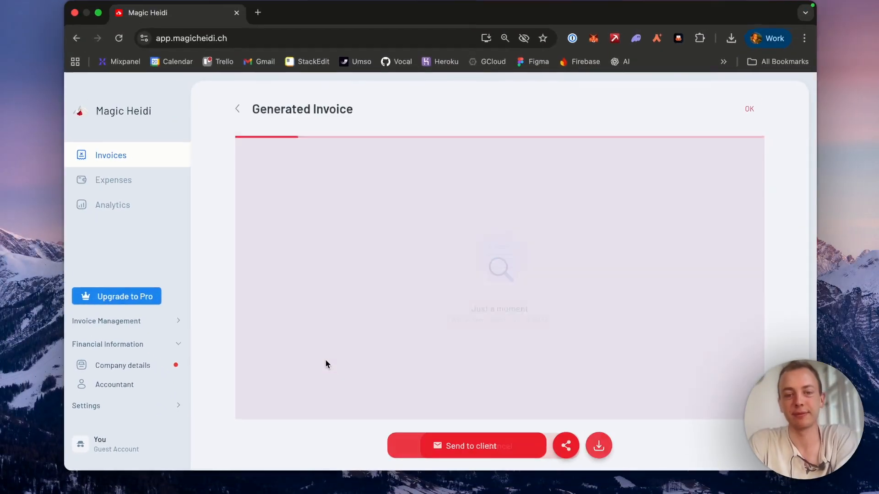
pyautogui.scroll(-3, 331, 368)
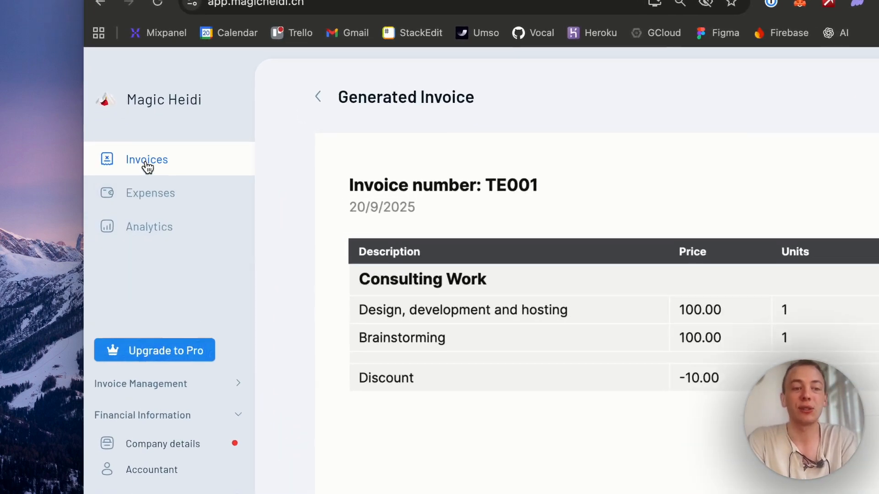
# - Leave the generated invoice and open the invoice customization settings at the Invoice Attachment section
pyautogui.click(128, 172)
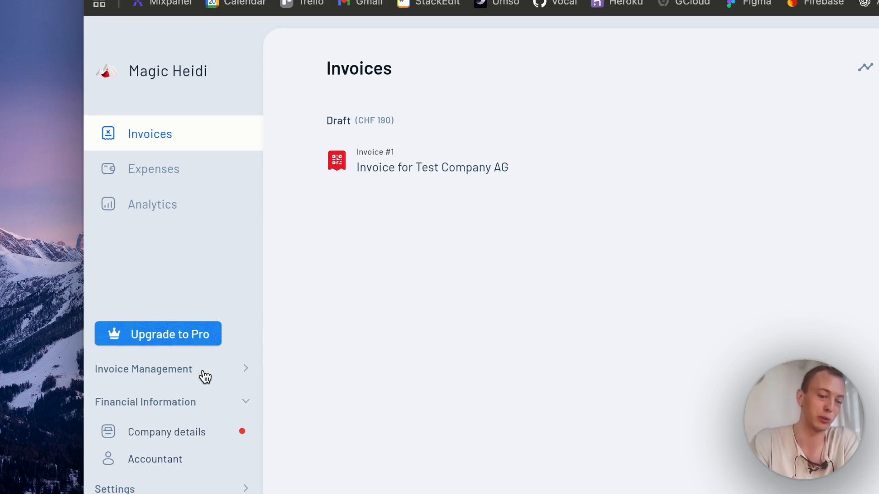
pyautogui.click(204, 377)
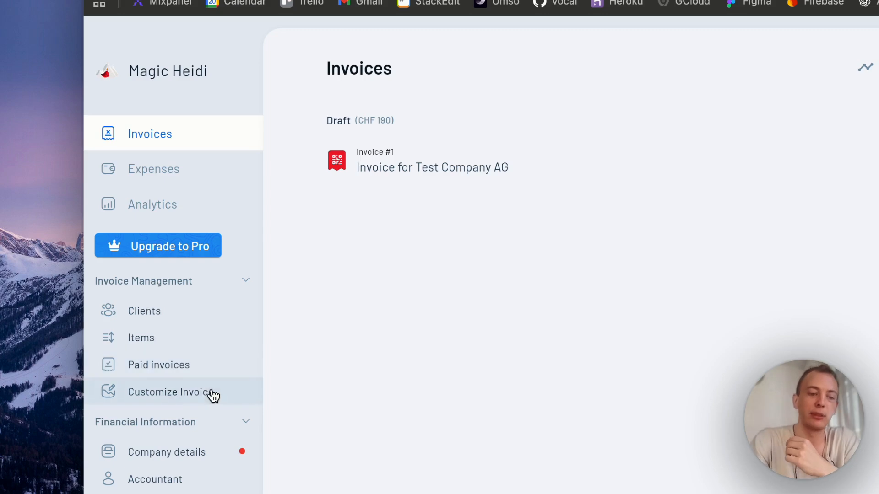
pyautogui.click(210, 393)
pyautogui.scroll(-5, 445, 351)
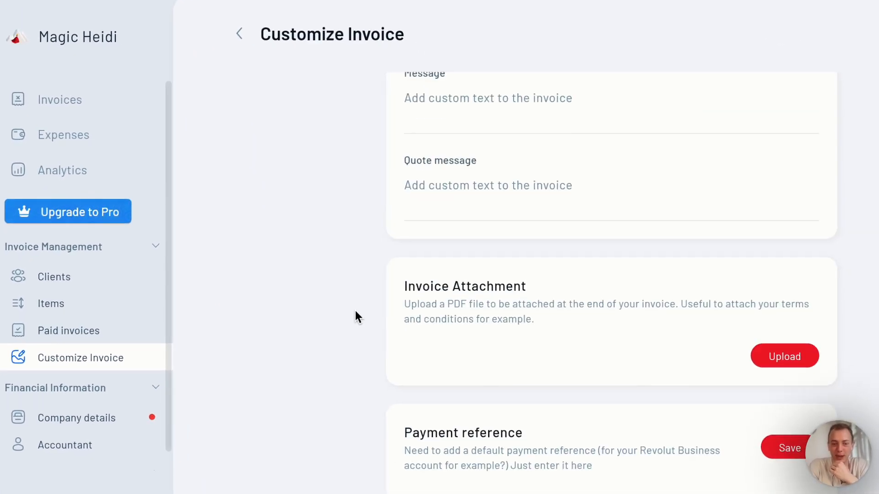
pyautogui.scroll(-1, 355, 311)
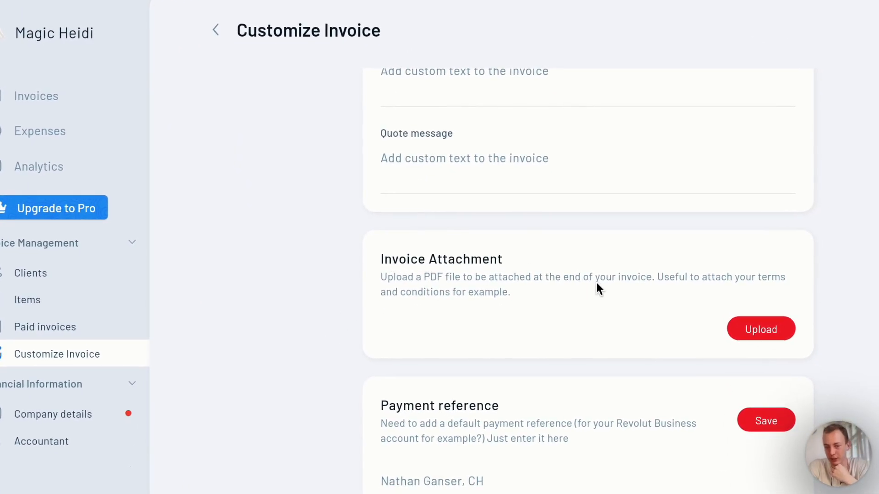
# - Upload 168881519.pdf from the Downloads folder as the invoice attachment
pyautogui.click(756, 333)
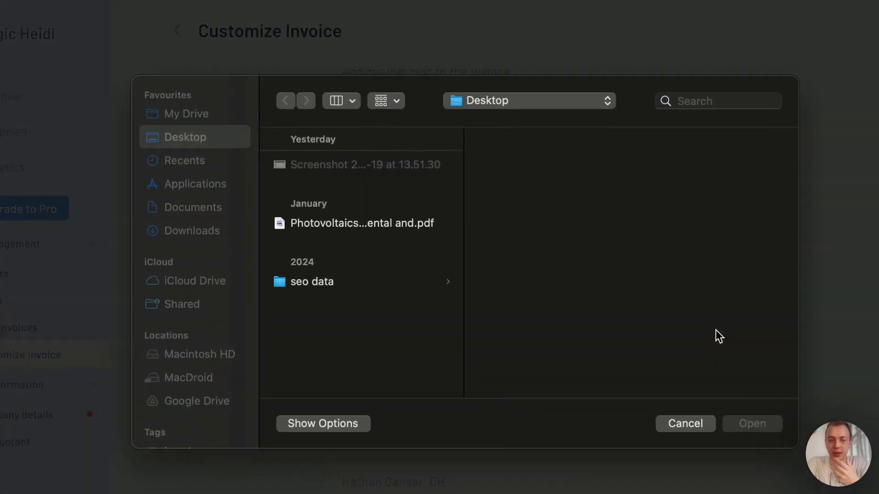
pyautogui.click(222, 259)
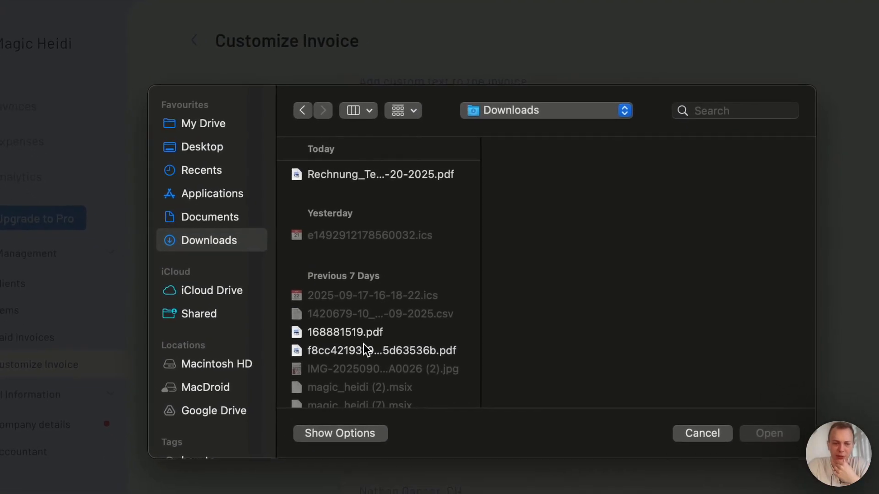
pyautogui.click(364, 350)
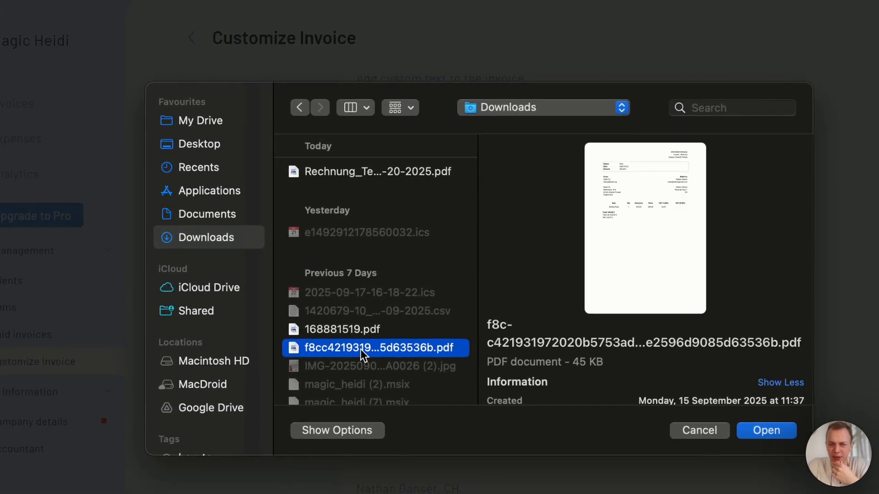
pyautogui.press('Up')
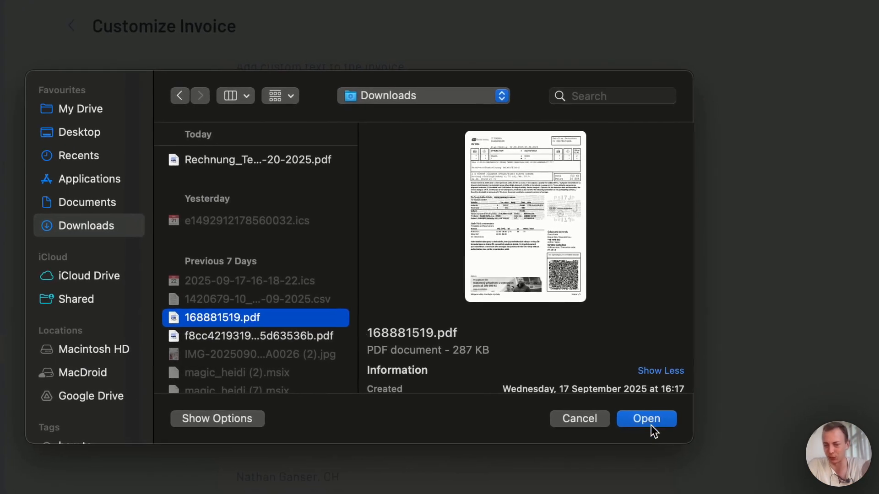
pyautogui.click(650, 422)
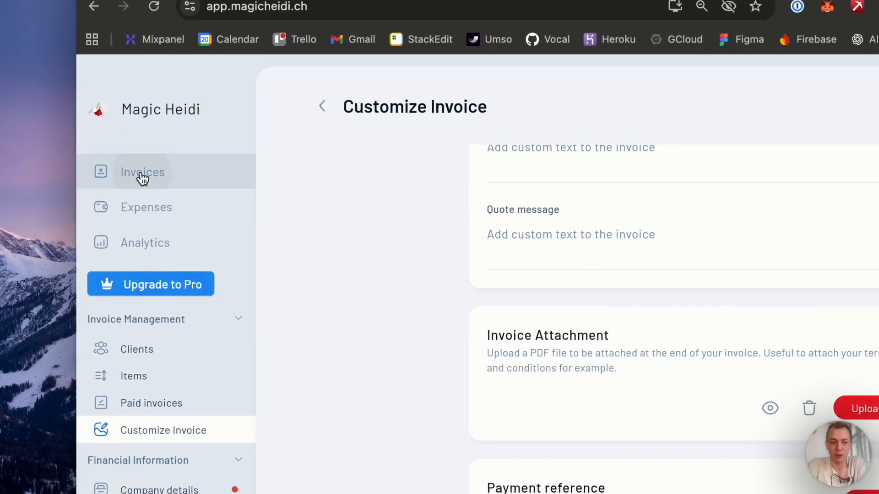
# - Reopen the draft invoice for Test Company AG and generate it again
pyautogui.click(137, 174)
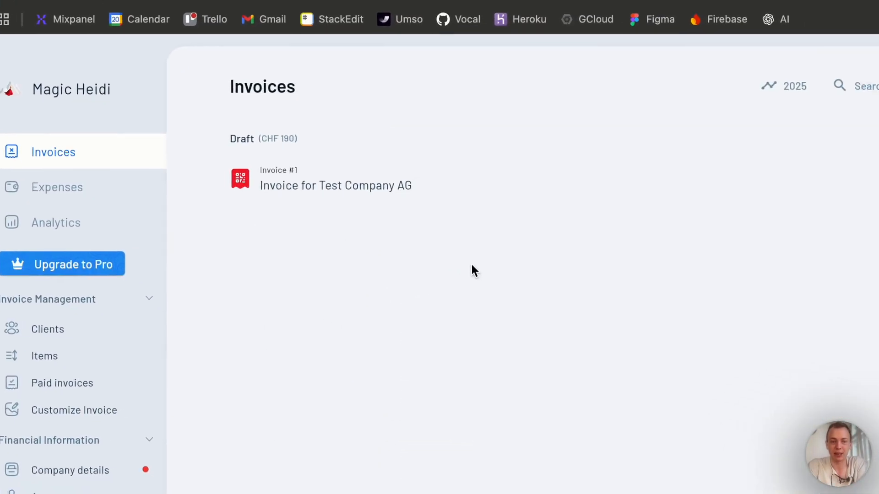
pyautogui.click(435, 191)
pyautogui.scroll(-4, 475, 393)
pyautogui.click(472, 483)
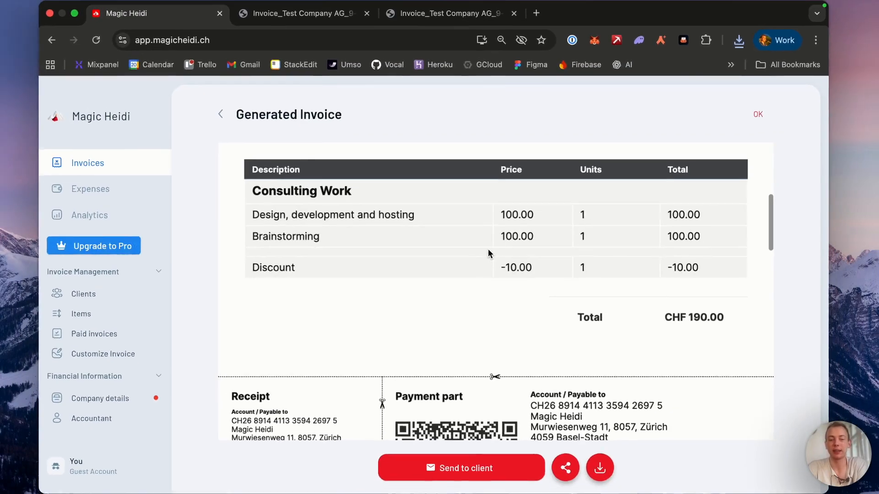
# - Examine the generated invoice's pages, including the attached PDF and the QR payment slip
pyautogui.scroll(-10, 489, 249)
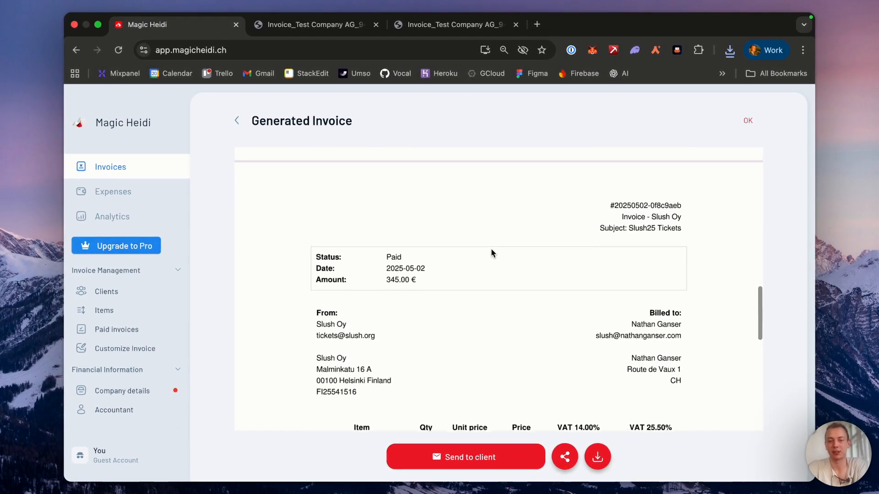
pyautogui.scroll(1, 491, 249)
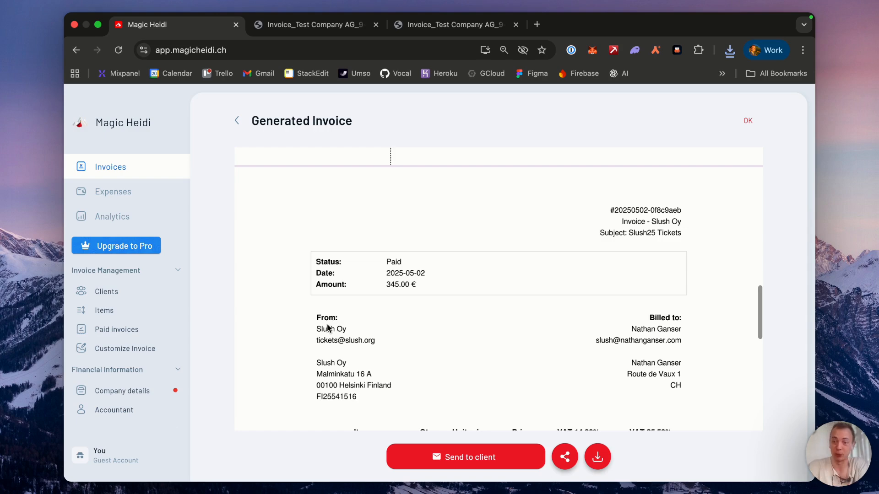
pyautogui.scroll(5, 328, 327)
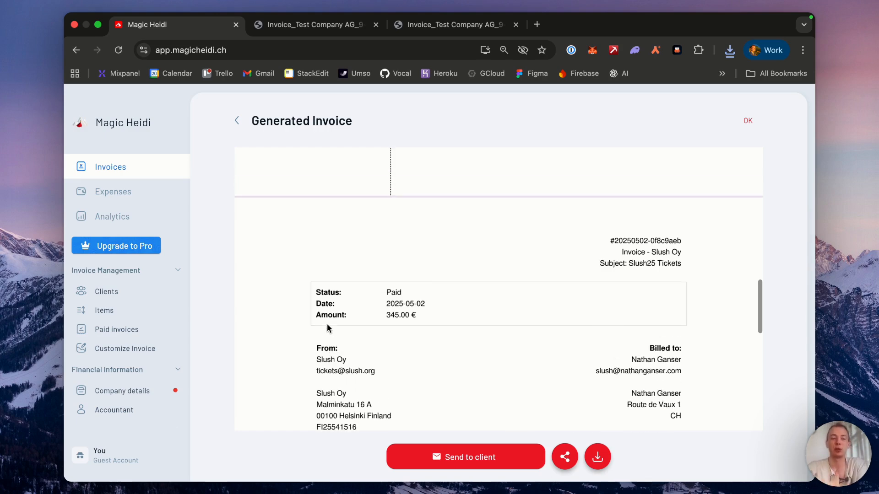
pyautogui.scroll(1, 327, 327)
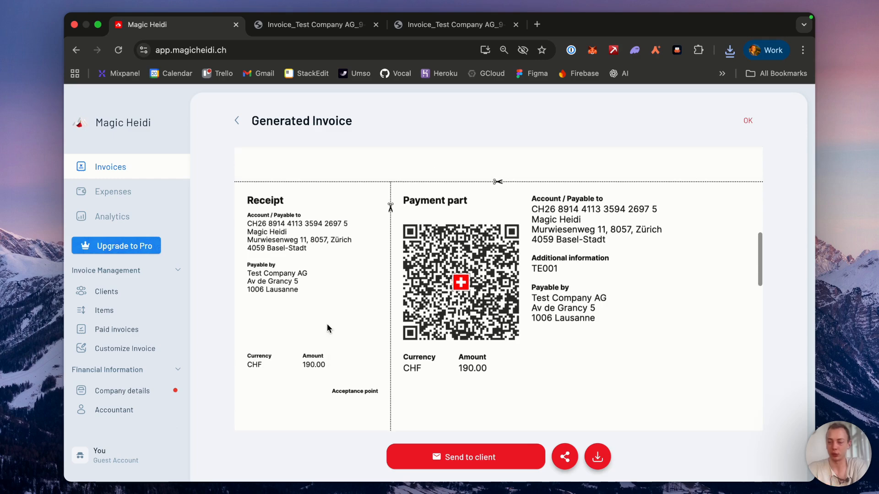
# - Leave the generated invoice and reopen the awaiting-payment invoice for Test Company AG
pyautogui.scroll(10, 326, 324)
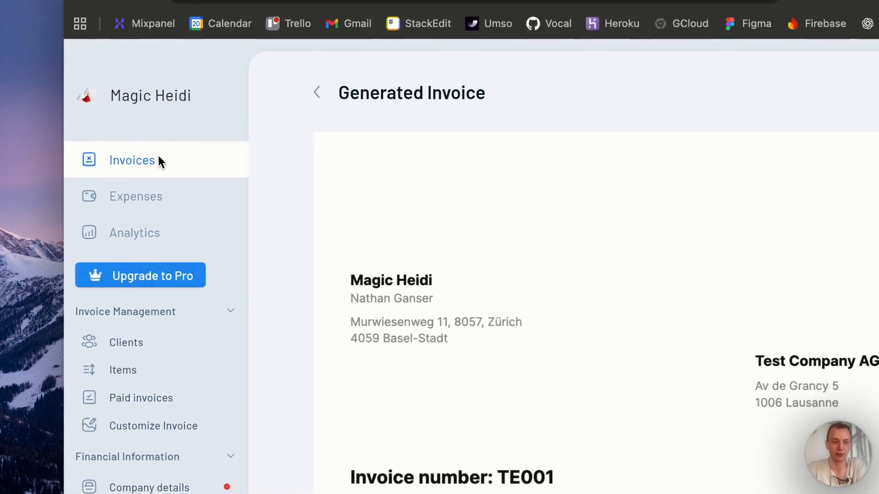
pyautogui.click(185, 160)
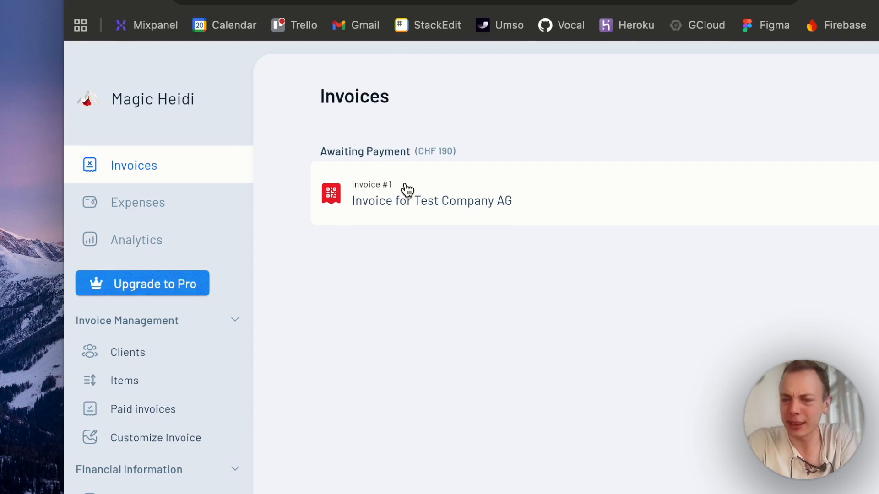
pyautogui.click(407, 189)
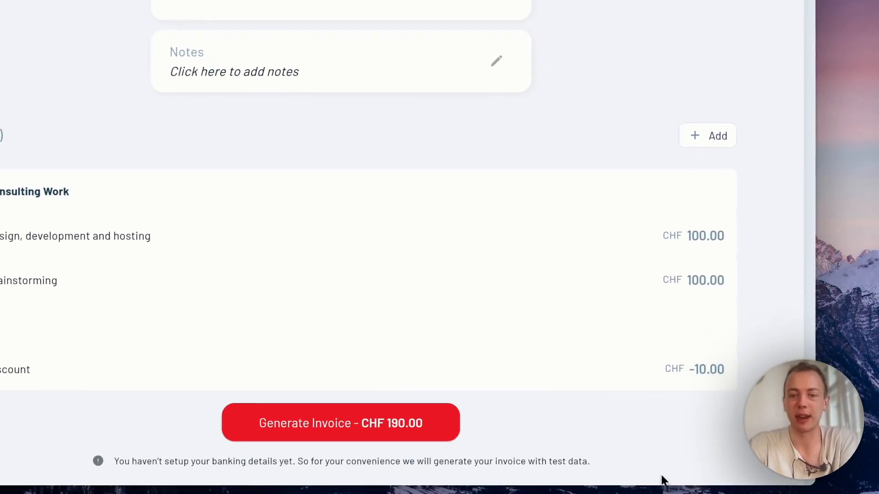
# - Start a new invoice item from the saved "Website Development (test)" entry with the description "Design, development and hosting"
pyautogui.click(705, 214)
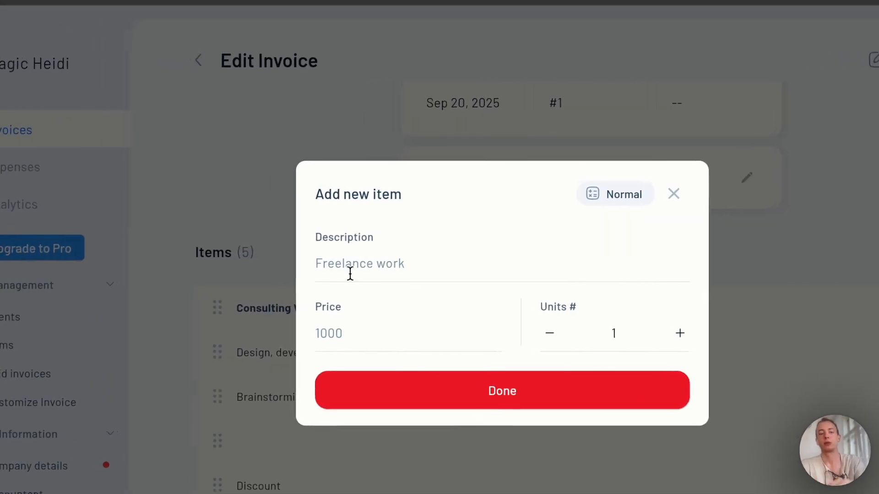
pyautogui.click(101, 233)
pyautogui.click(392, 220)
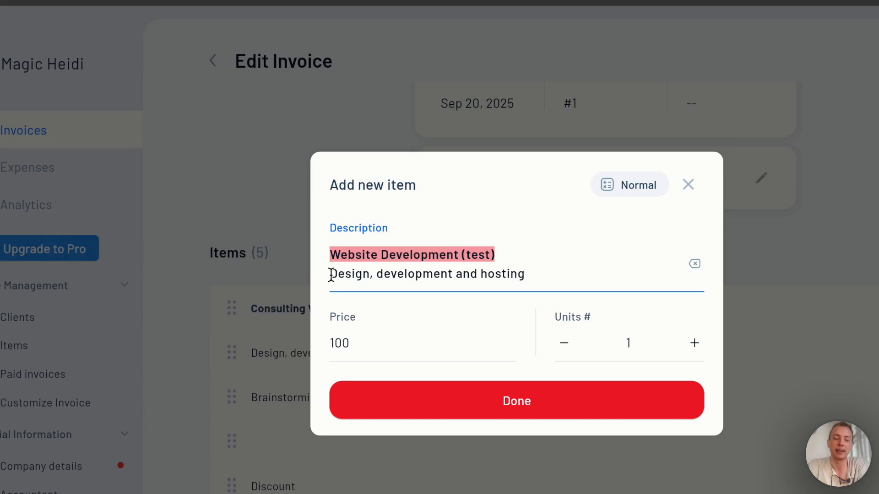
pyautogui.moveTo(331, 274); pyautogui.dragTo(525, 274)
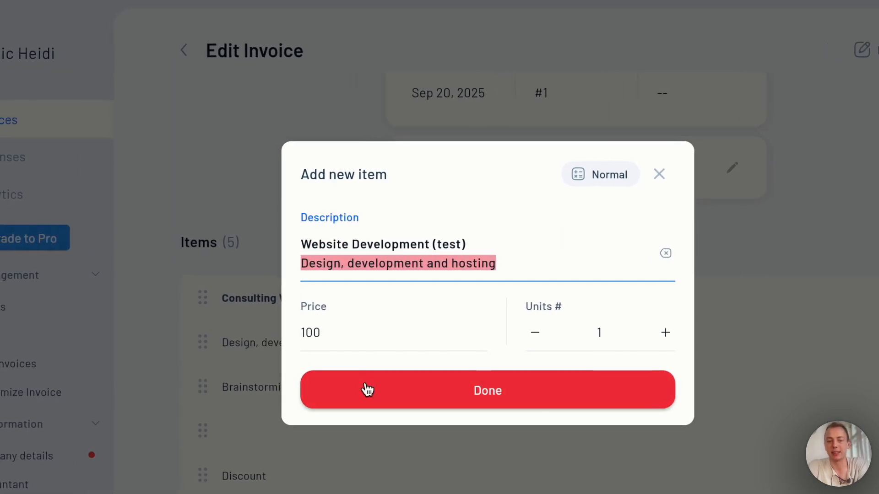
pyautogui.click(315, 264)
pyautogui.moveTo(303, 243); pyautogui.dragTo(466, 243)
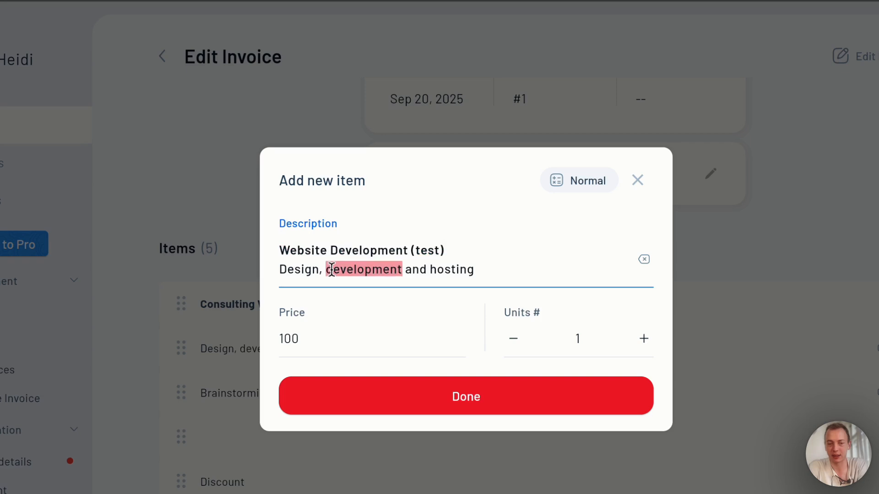
pyautogui.click(510, 270)
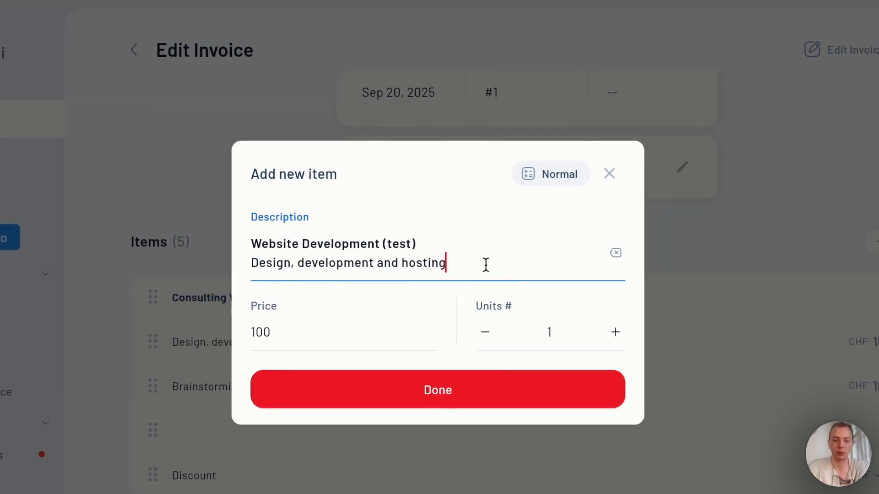
# - Append two "- Blabla" entries below the item's description and save the item
pyautogui.press('Return')
pyautogui.write('- Blabla')
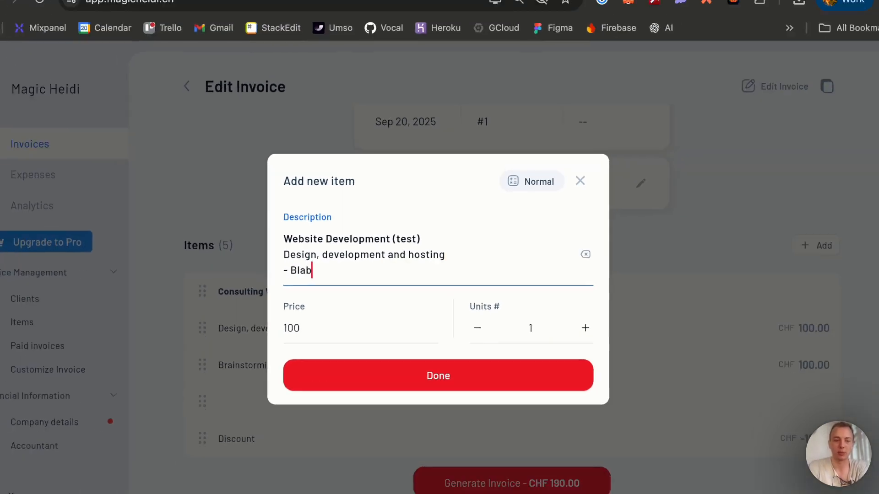
pyautogui.press('Return')
pyautogui.write('- Blabl')
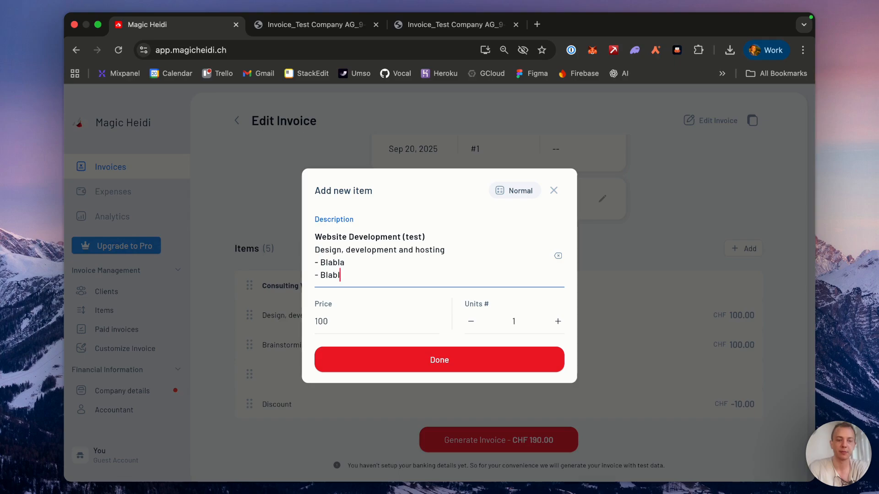
pyautogui.write('a- Blabla')
pyautogui.click(479, 360)
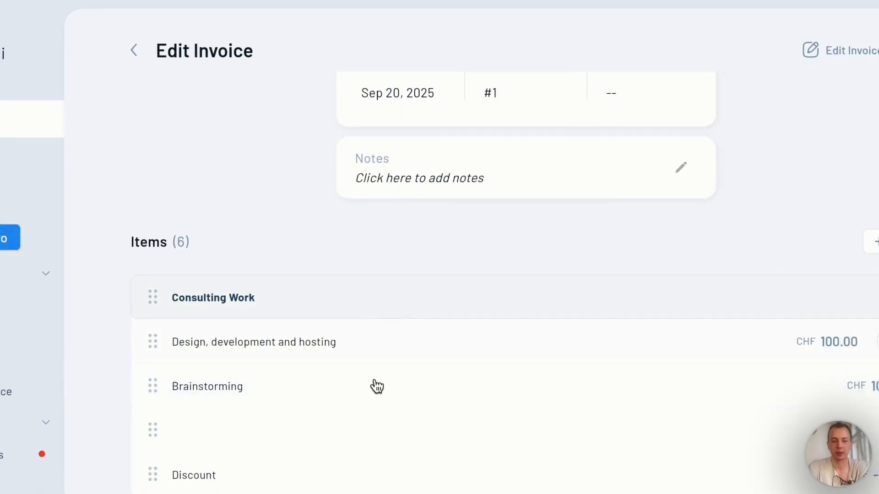
# - Reopen the "Website Development (test)" item, put the second "- Blabla" on its own line and save the item
pyautogui.click(339, 485)
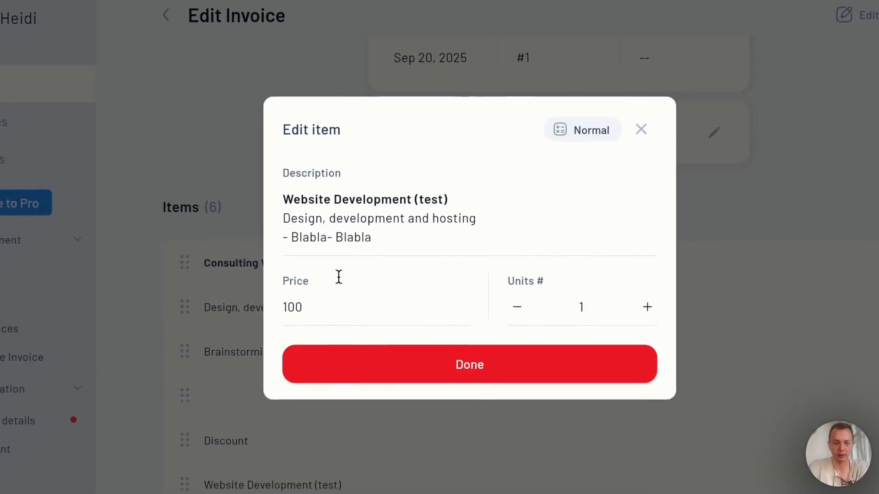
pyautogui.click(328, 237)
pyautogui.press('Return')
pyautogui.click(401, 377)
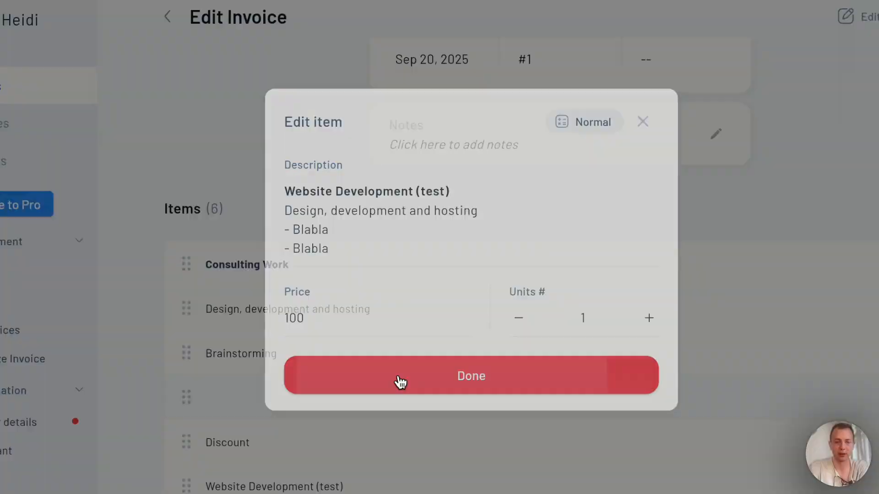
# - Generate the updated invoice and check how the multi-line item appears in its item table
pyautogui.scroll(-1, 427, 465)
pyautogui.click(507, 490)
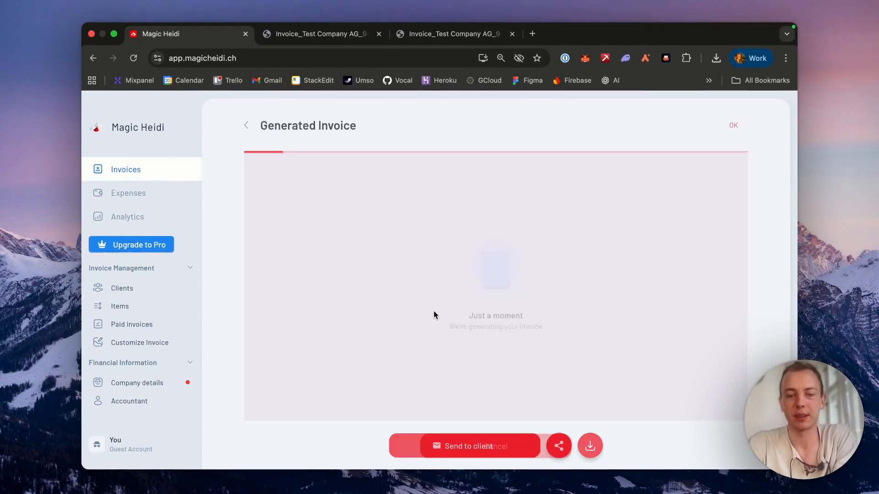
pyautogui.scroll(-5, 435, 316)
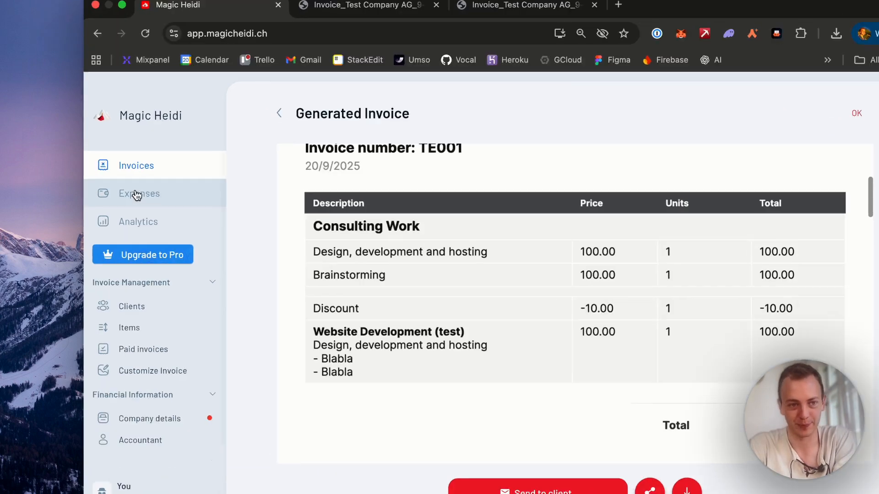
# - Start a new expense and enter the custom category "Conference"
pyautogui.click(120, 195)
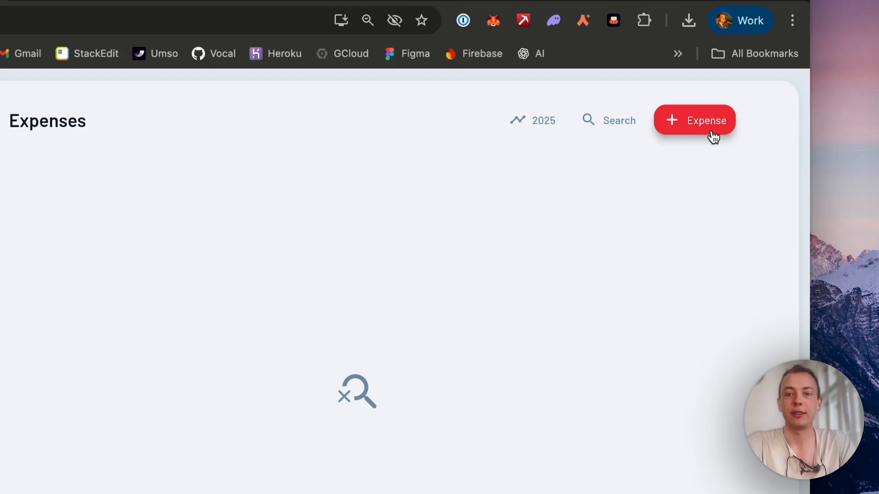
pyautogui.click(705, 130)
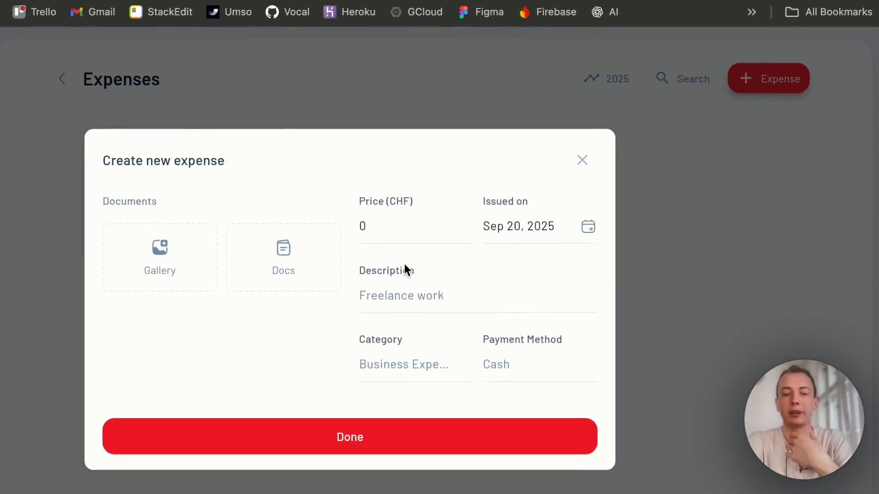
pyautogui.click(488, 360)
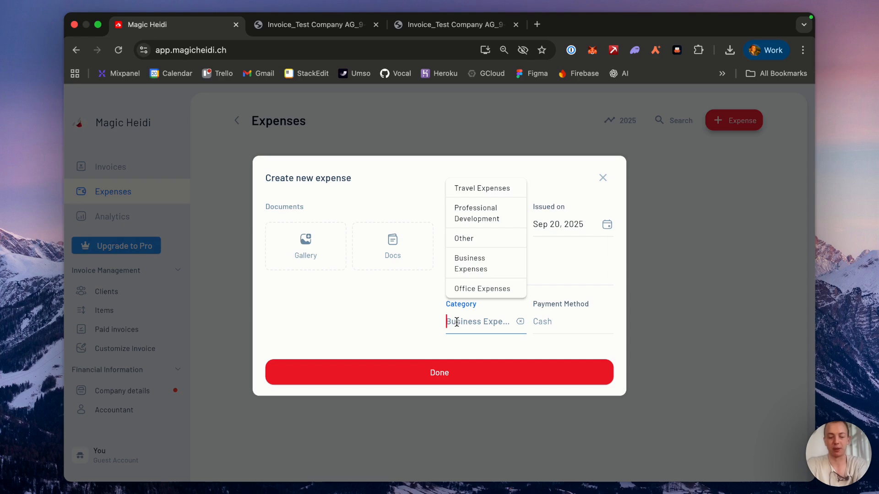
pyautogui.write('Conference')
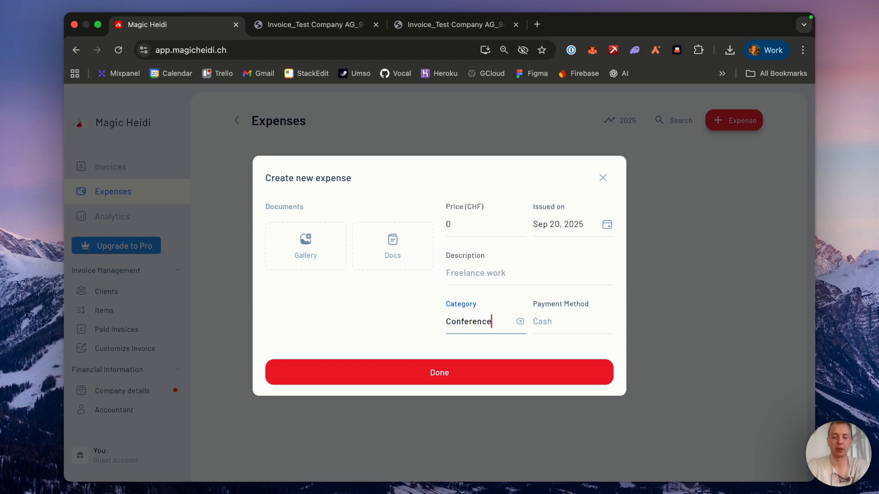
# - Give the expense a price of CHF 10, the description "sdgf" and the payment method Bank Transfer, and save it
pyautogui.click(470, 227)
pyautogui.press('BackSpace')
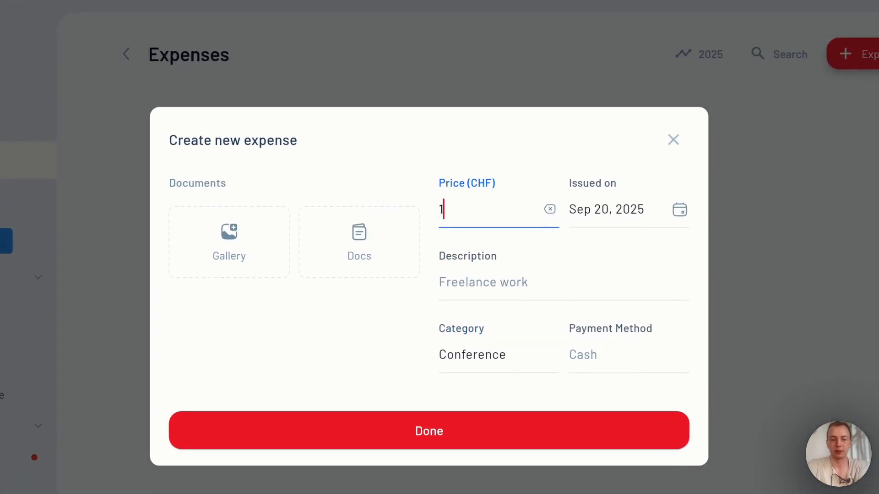
pyautogui.write('10')
pyautogui.click(510, 269)
pyautogui.click(603, 356)
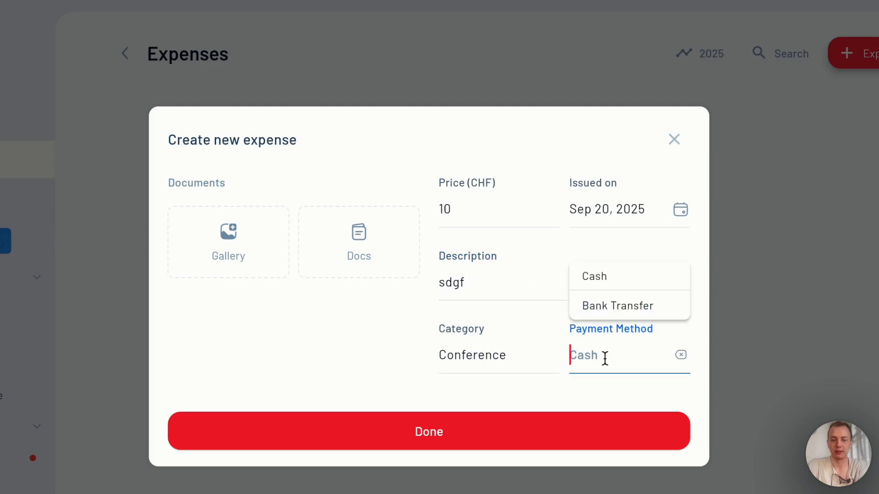
pyautogui.click(608, 302)
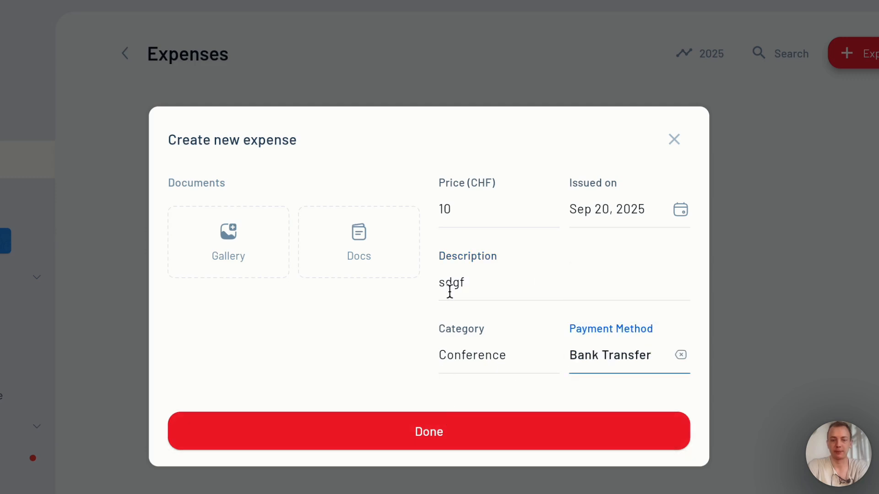
pyautogui.click(438, 430)
# - Start another expense, check its category choices, and attach the f8cc4219319...5d63536b.pdf document from the Downloads folder
pyautogui.click(714, 96)
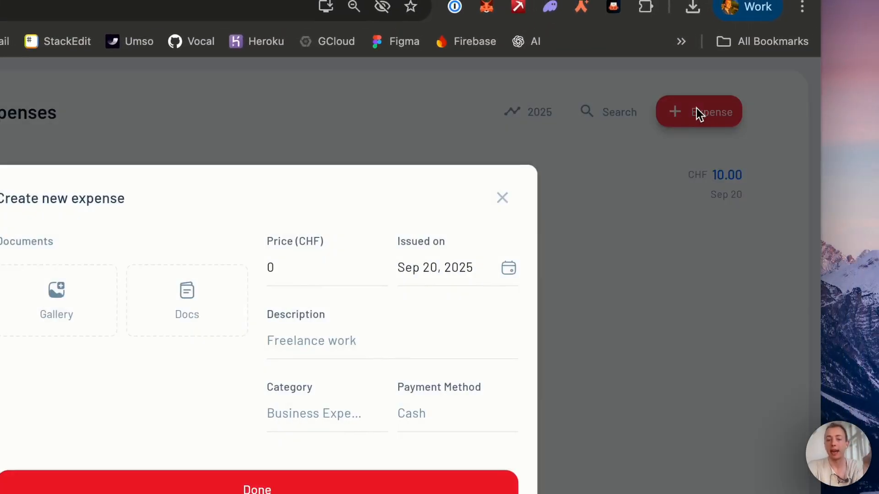
pyautogui.click(366, 396)
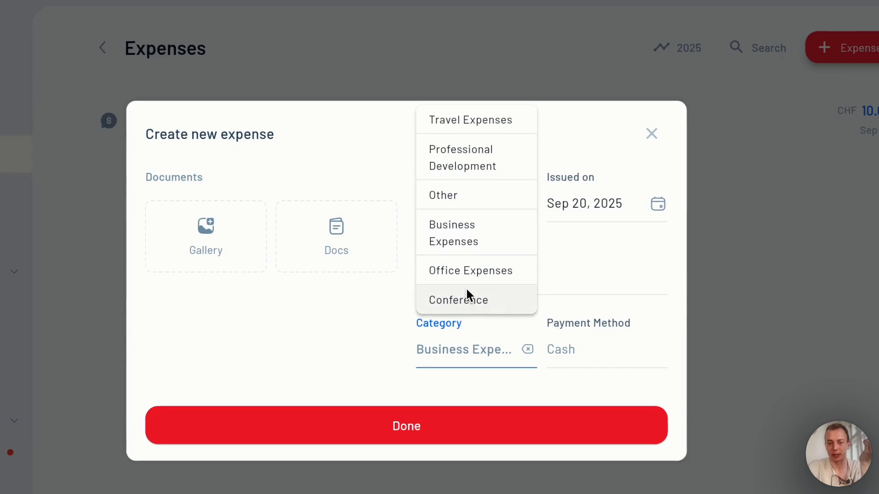
pyautogui.click(374, 257)
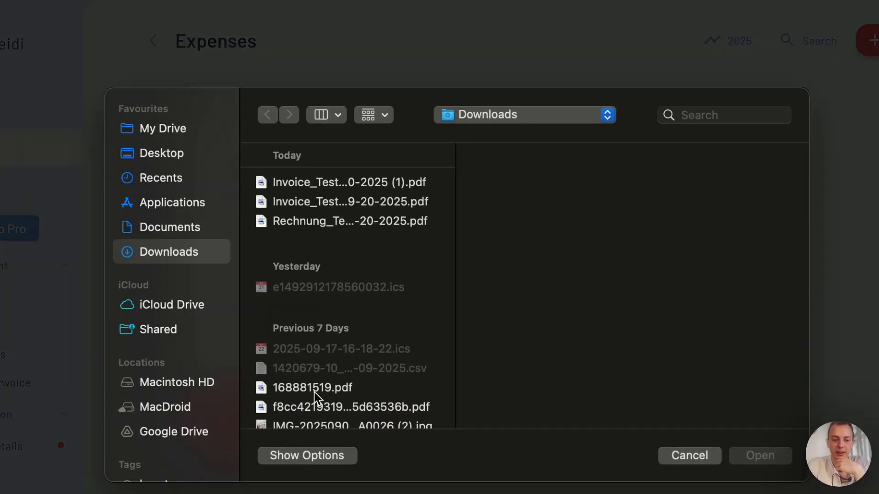
pyautogui.click(314, 392)
pyautogui.click(321, 408)
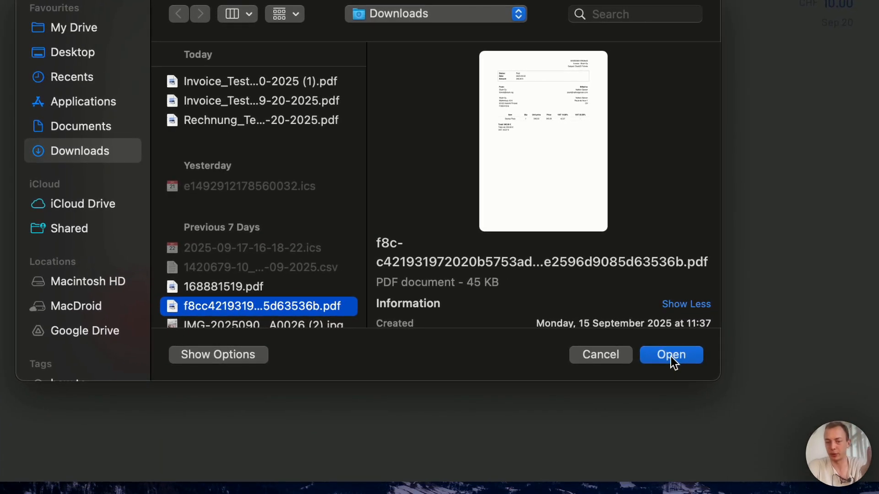
pyautogui.click(671, 356)
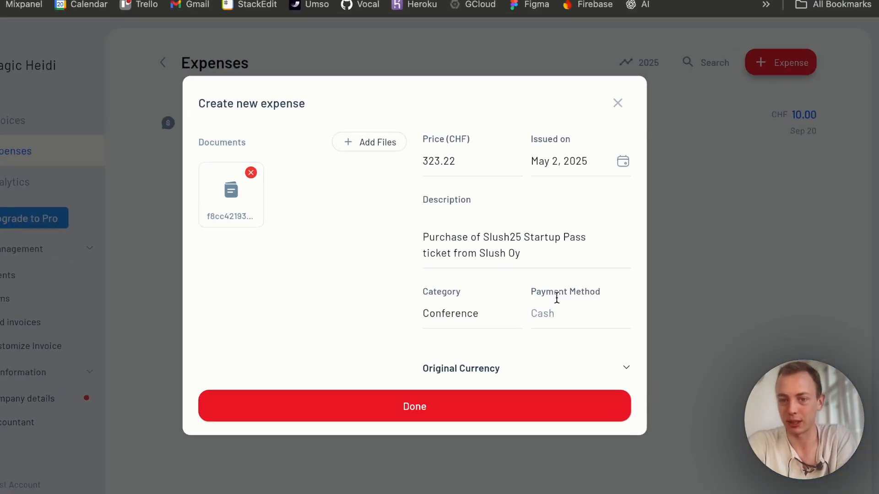
# - Choose a payment method for the Slush25 Startup Pass expense and save it
pyautogui.click(542, 316)
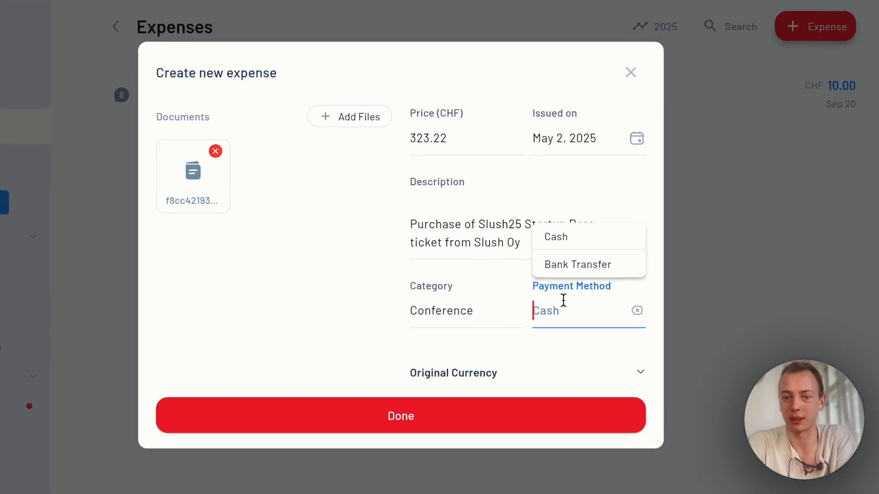
pyautogui.click(559, 287)
pyautogui.click(444, 368)
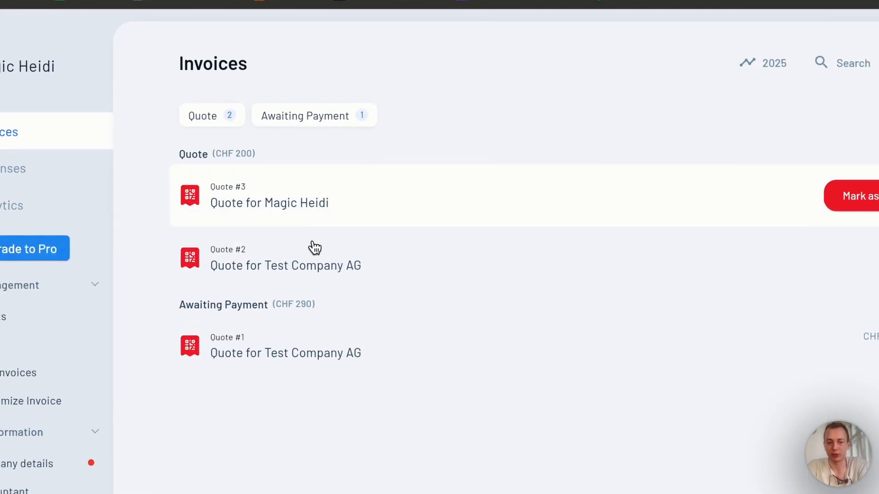
# - Open Quote #2 for Test Company AG and set its currency to USD in the advanced options
pyautogui.click(315, 249)
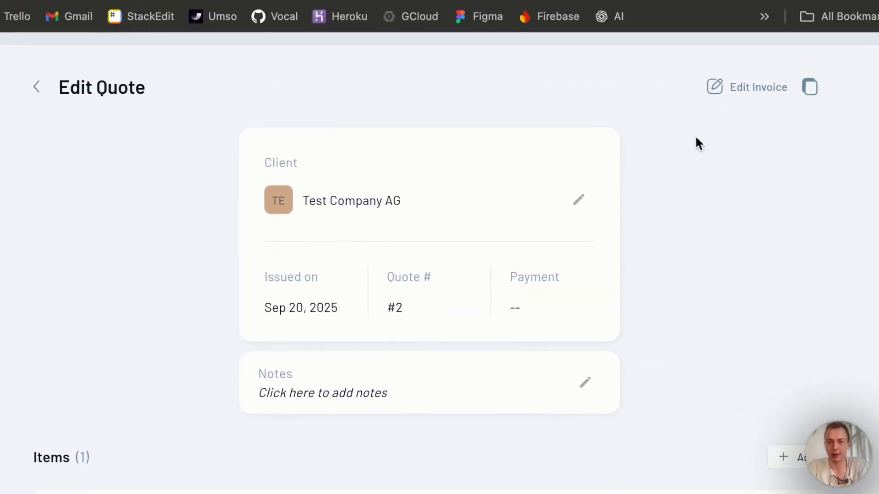
pyautogui.click(751, 87)
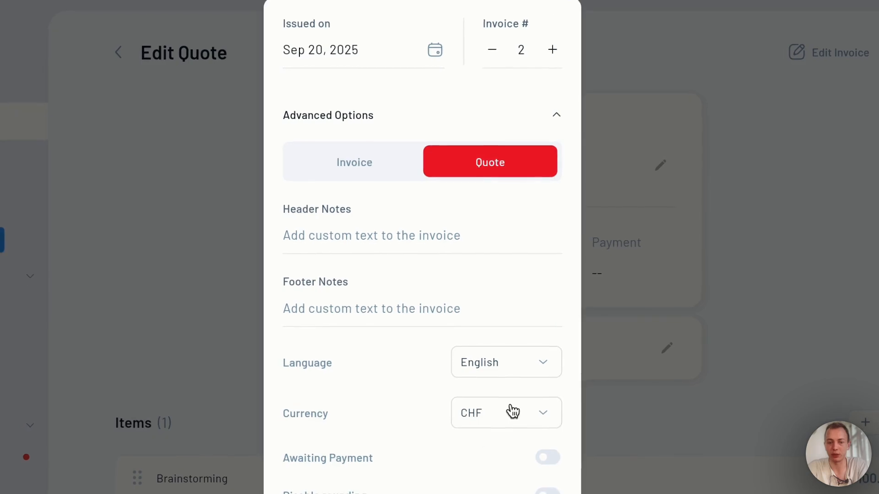
pyautogui.click(513, 411)
pyautogui.click(474, 487)
pyautogui.scroll(-2, 382, 389)
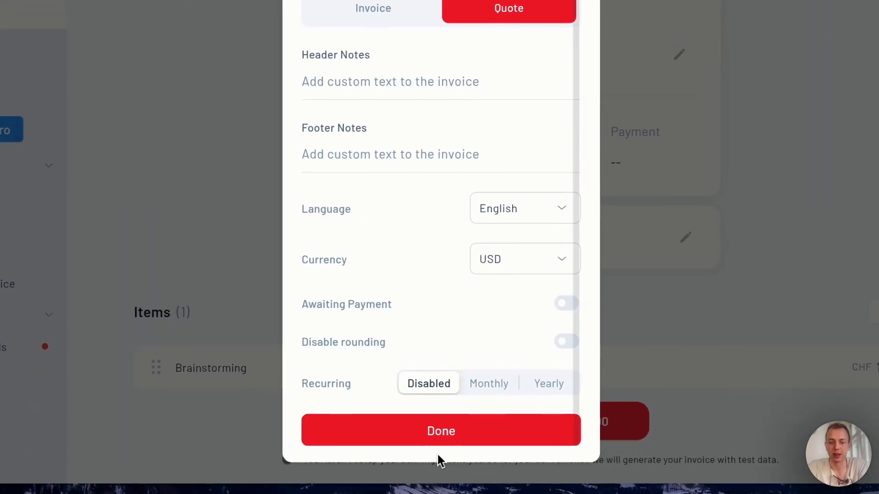
pyautogui.click(467, 425)
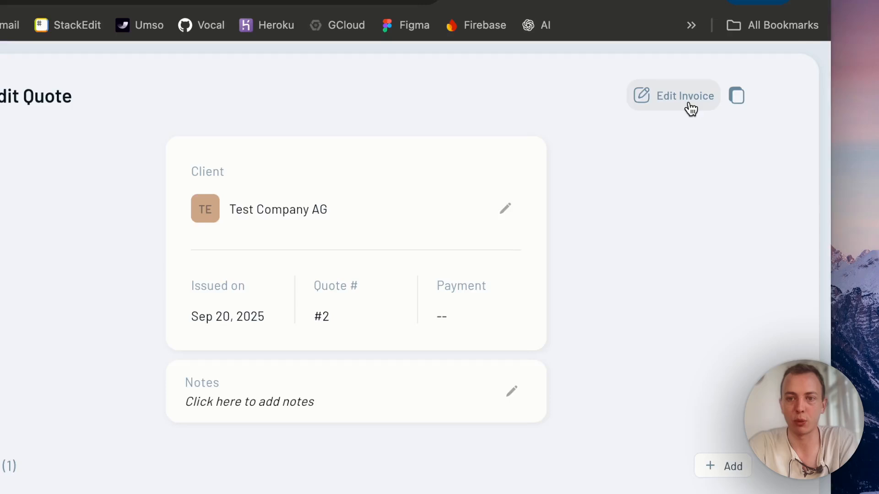
# - Convert Quote #2 for Test Company AG to an invoice in its advanced options and apply the change
pyautogui.click(823, 84)
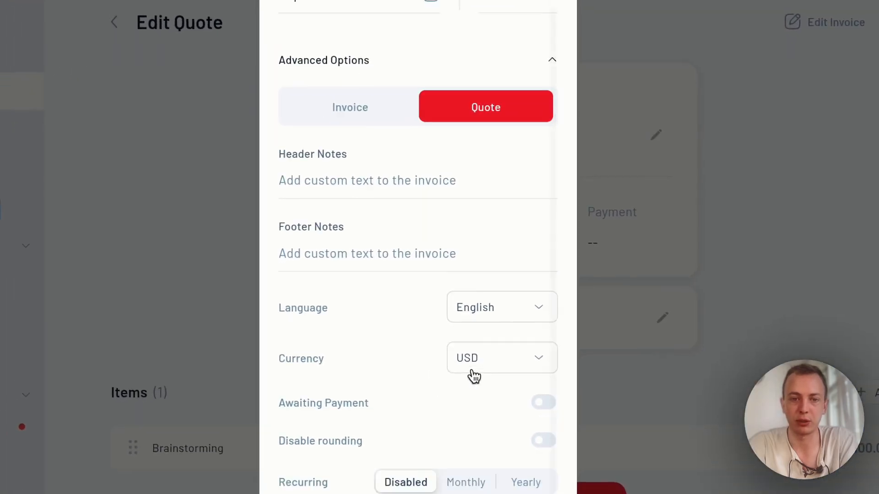
pyautogui.click(342, 108)
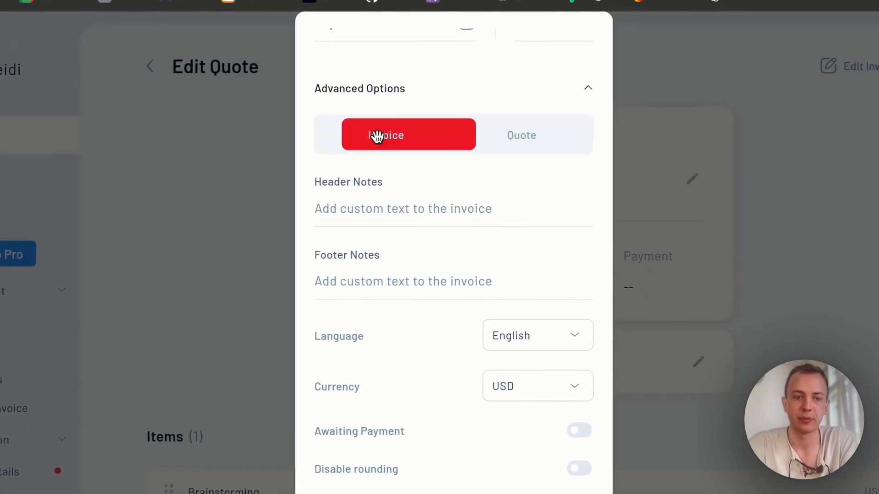
pyautogui.click(432, 449)
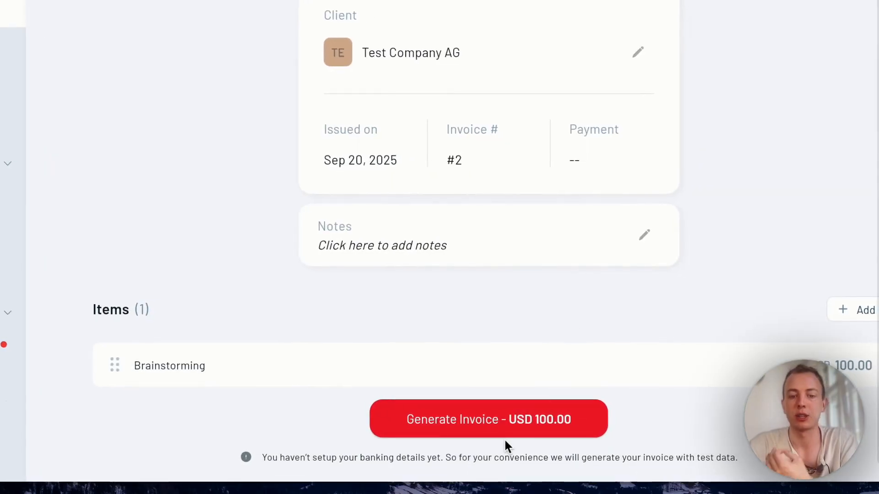
# - Generate the invoice for Test Company AG and review the receipt and QR payment part at its end
pyautogui.click(506, 434)
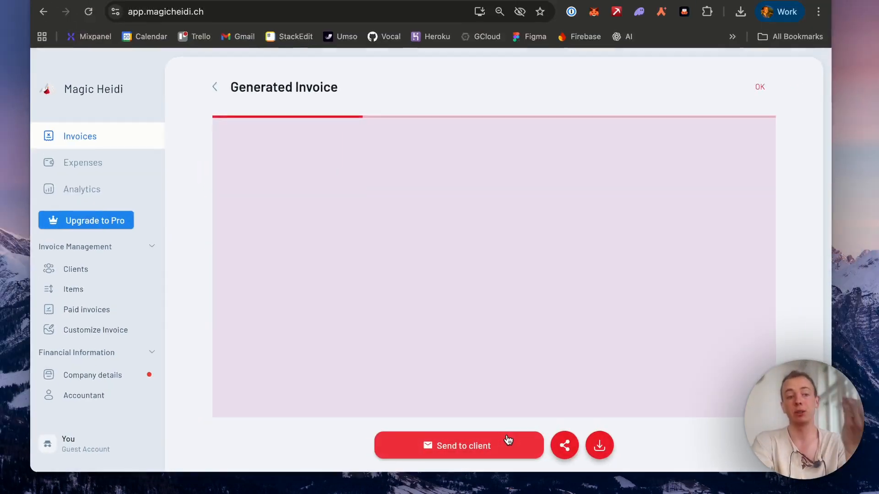
pyautogui.scroll(-3, 577, 235)
pyautogui.scroll(-8, 551, 314)
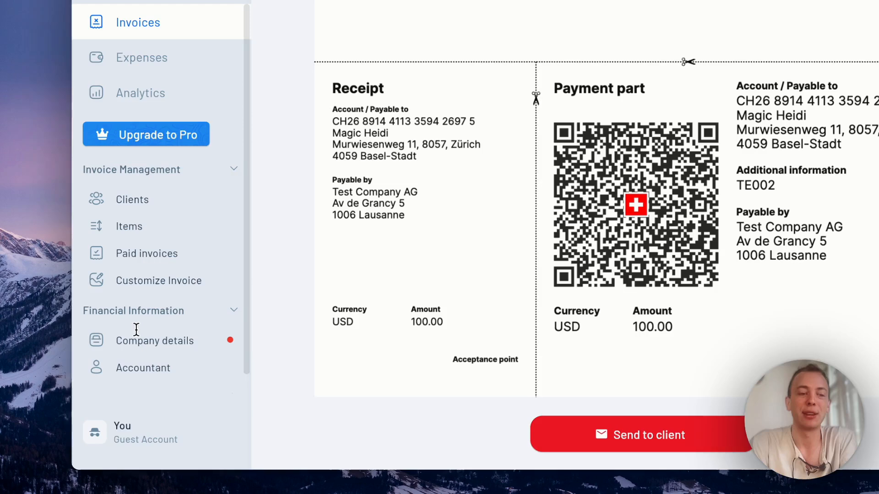
# - In the company details, enter custom USD bank details with the lines "mhjbhjkb awsdfg", "asdf. asdf", "asdf" and "asdf asfd. asdf asdf"
pyautogui.click(137, 341)
pyautogui.scroll(-1, 474, 321)
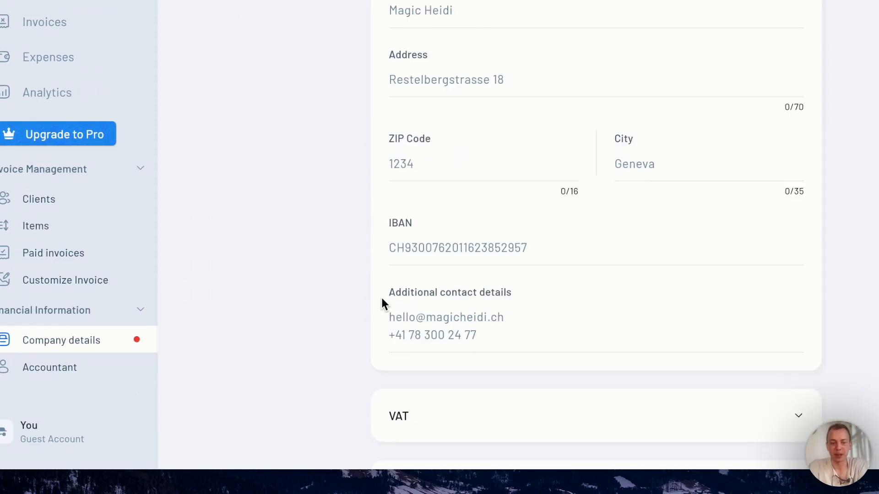
pyautogui.scroll(-2, 383, 303)
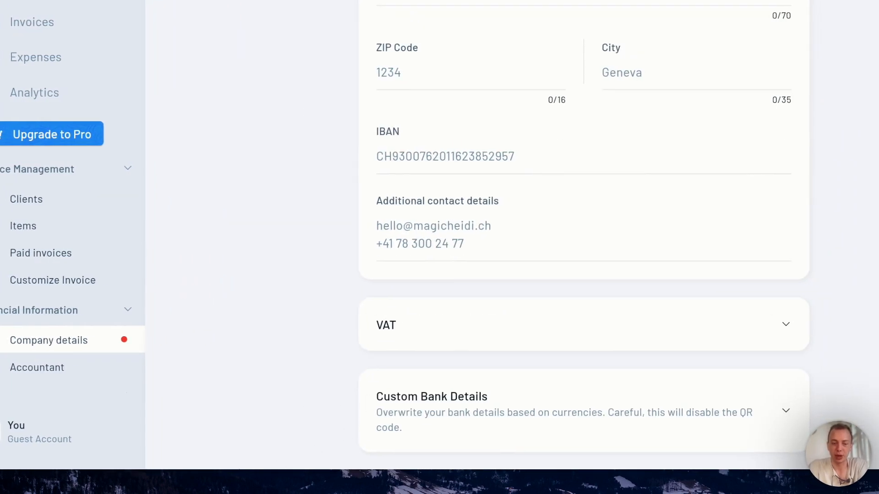
pyautogui.click(505, 410)
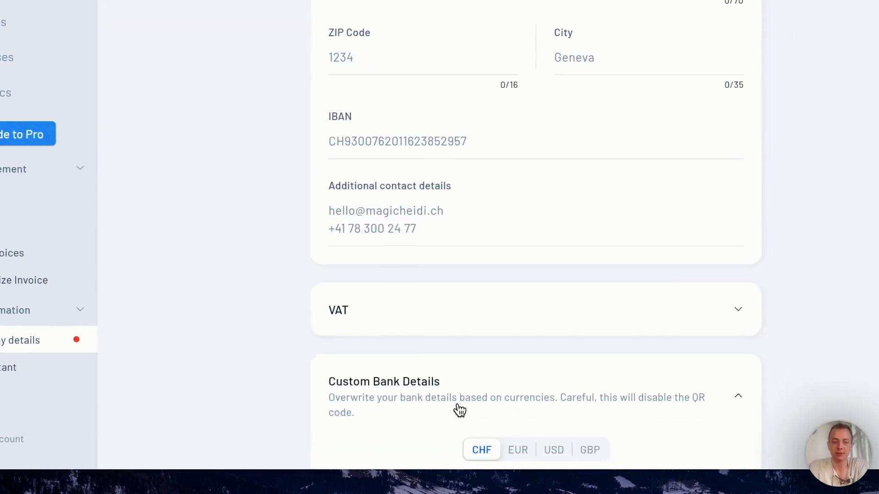
pyautogui.scroll(-2, 460, 411)
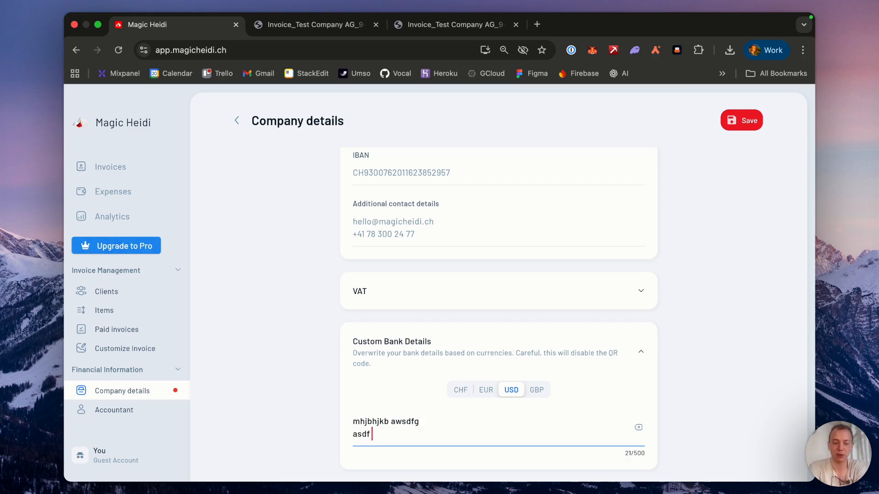
pyautogui.write('. asdf')
pyautogui.press('Return')
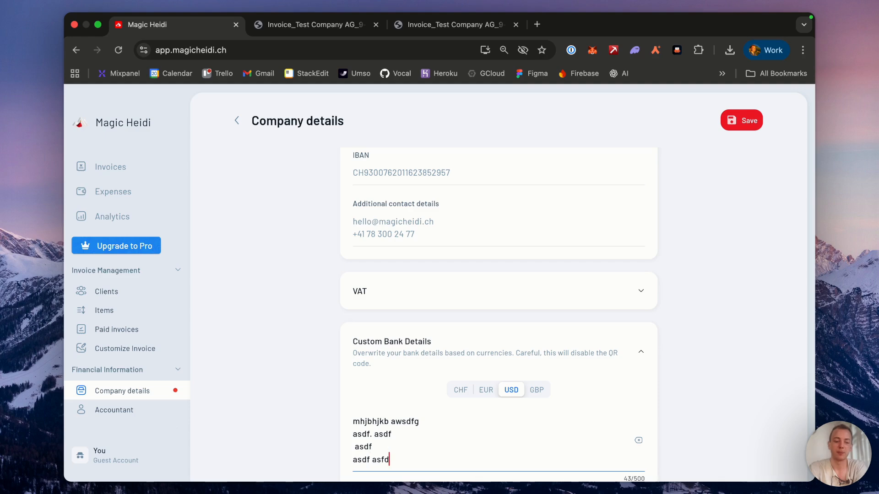
pyautogui.press('Return')
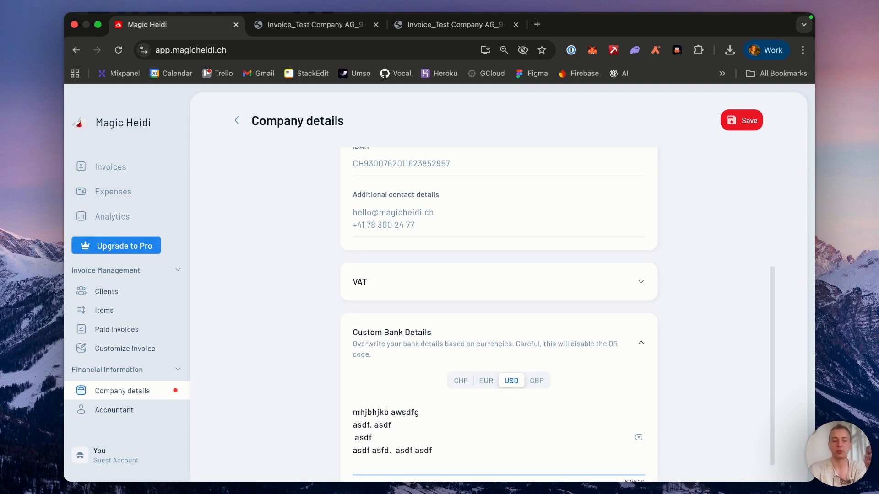